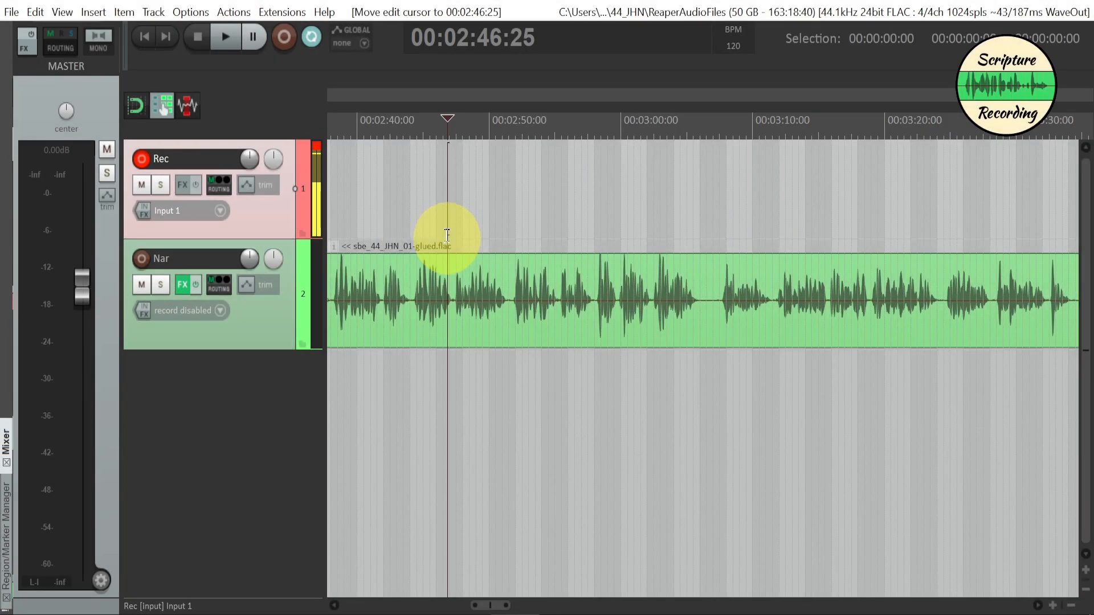
# Play the Nar track's narration from about 00:02:44 and watch the master level meter, ending with the edit cursor near 00:02:44.
pyautogui.click(428, 284)
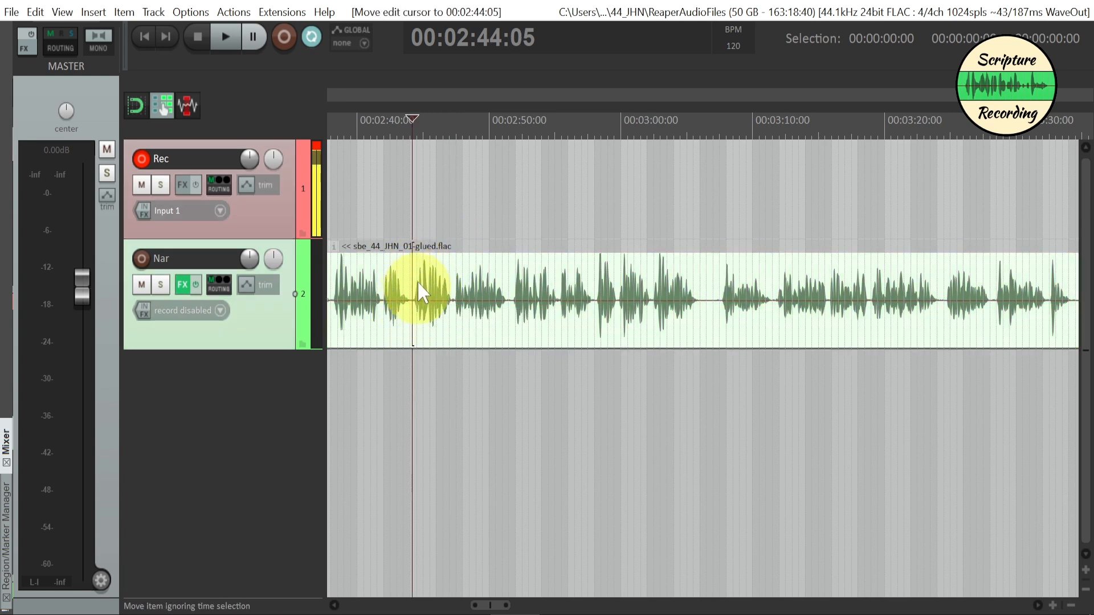
pyautogui.click(411, 330)
pyautogui.press('space')
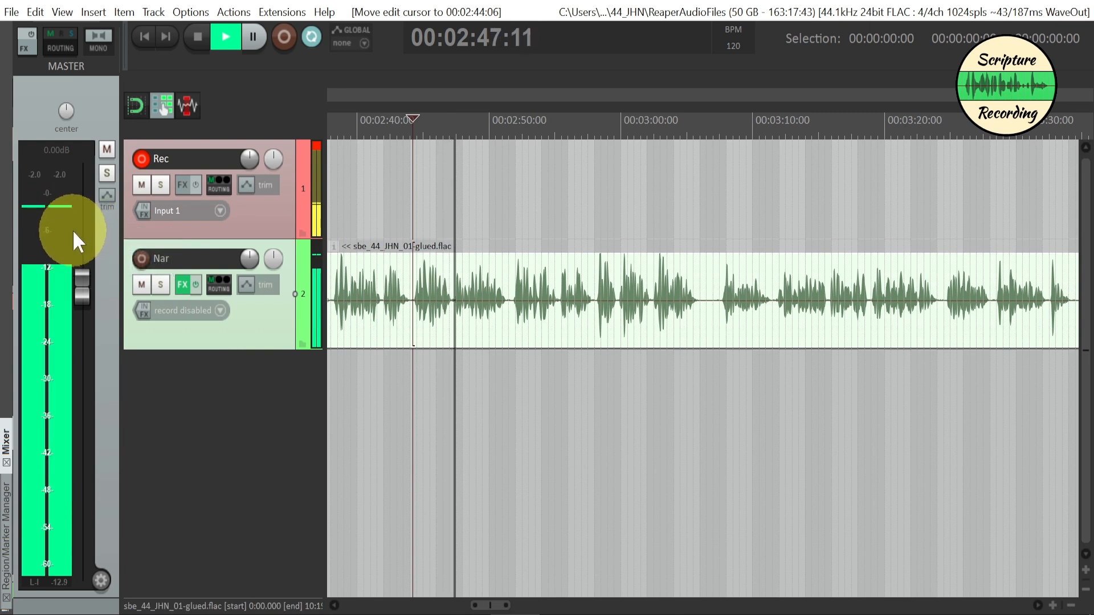
pyautogui.press('space')
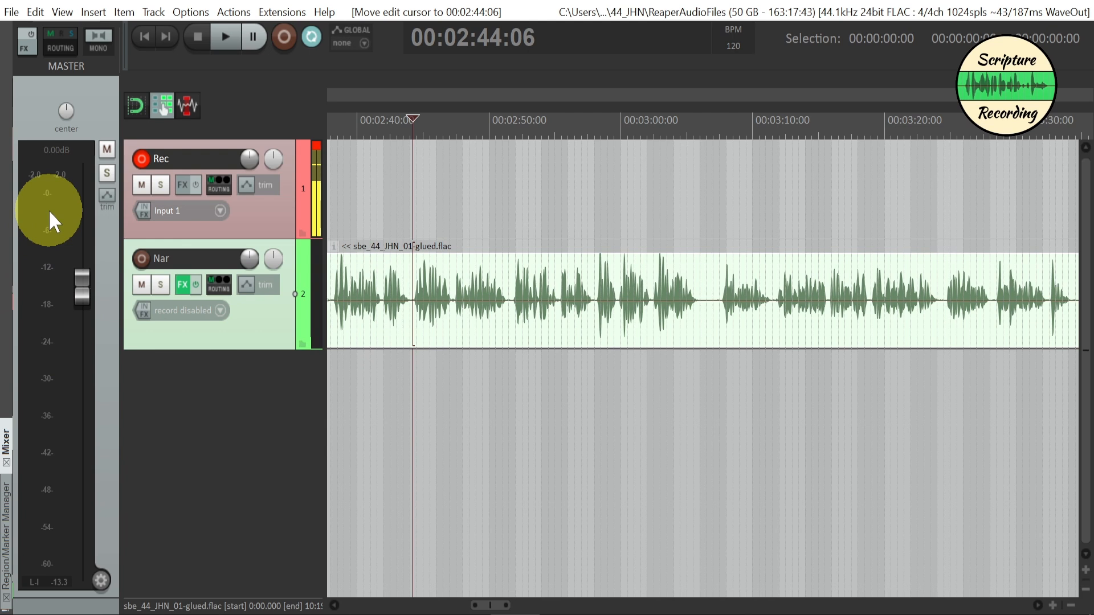
pyautogui.click(416, 333)
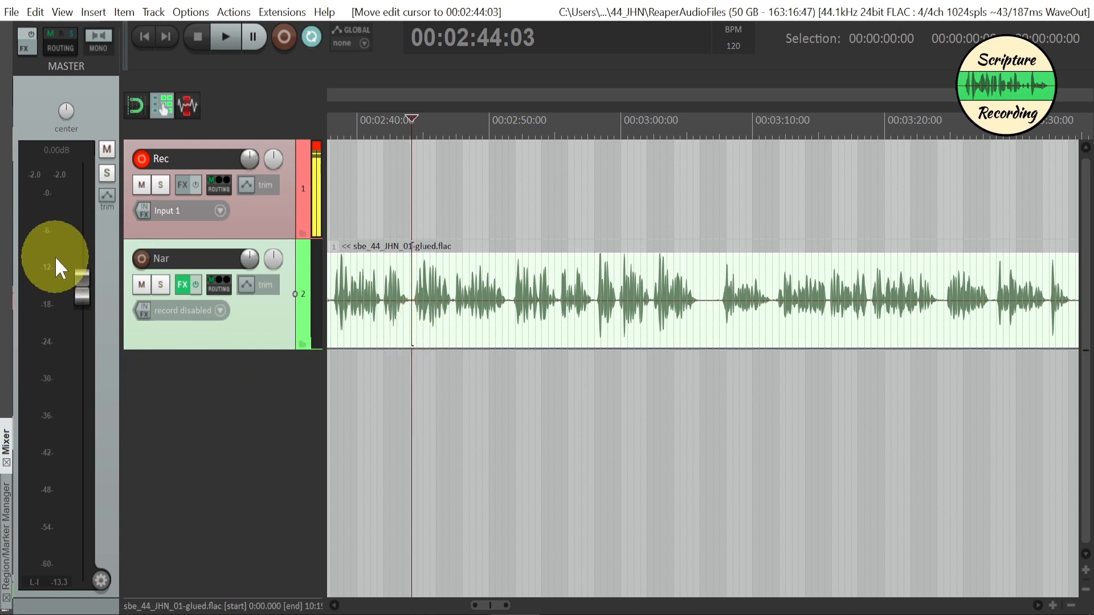
# Widen the mixer docker to reveal the track strips, and narrow it back to only the master strip.
pyautogui.moveTo(120, 408); pyautogui.dragTo(386, 435)
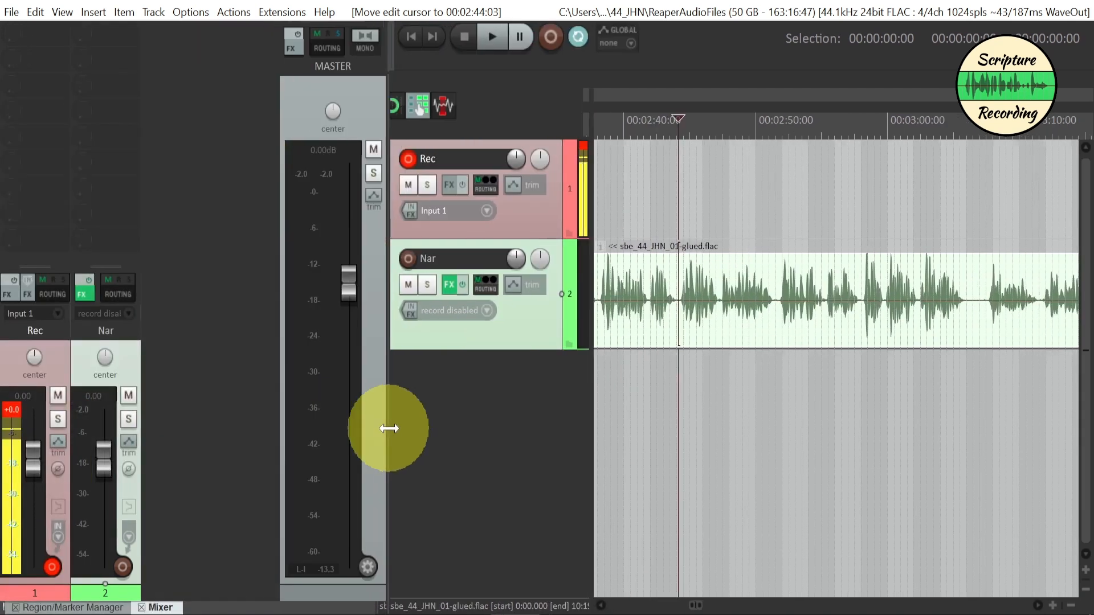
pyautogui.moveTo(264, 429); pyautogui.dragTo(124, 430)
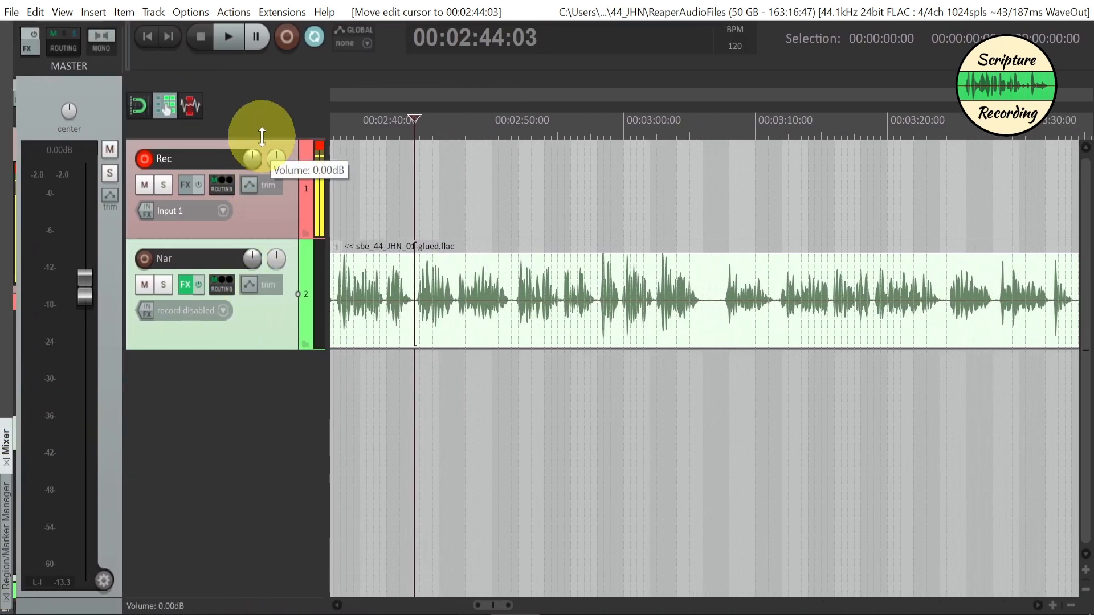
# Show the master track above the Rec track and briefly play the narration from about 00:02:45 to compare both master meters.
pyautogui.click(66, 14)
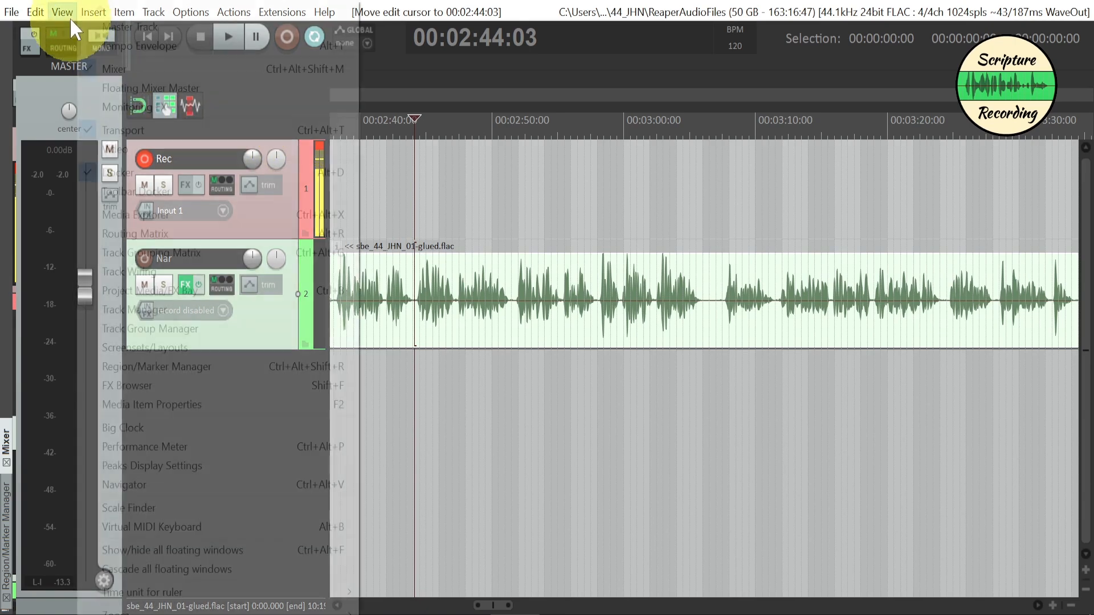
pyautogui.click(114, 27)
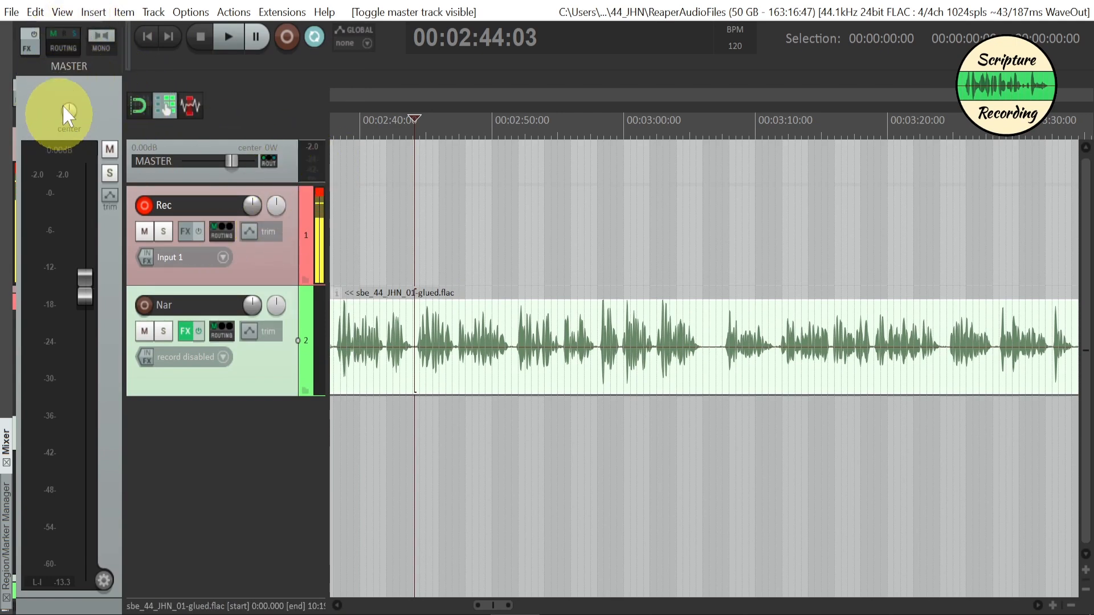
pyautogui.click(429, 365)
pyautogui.press('space')
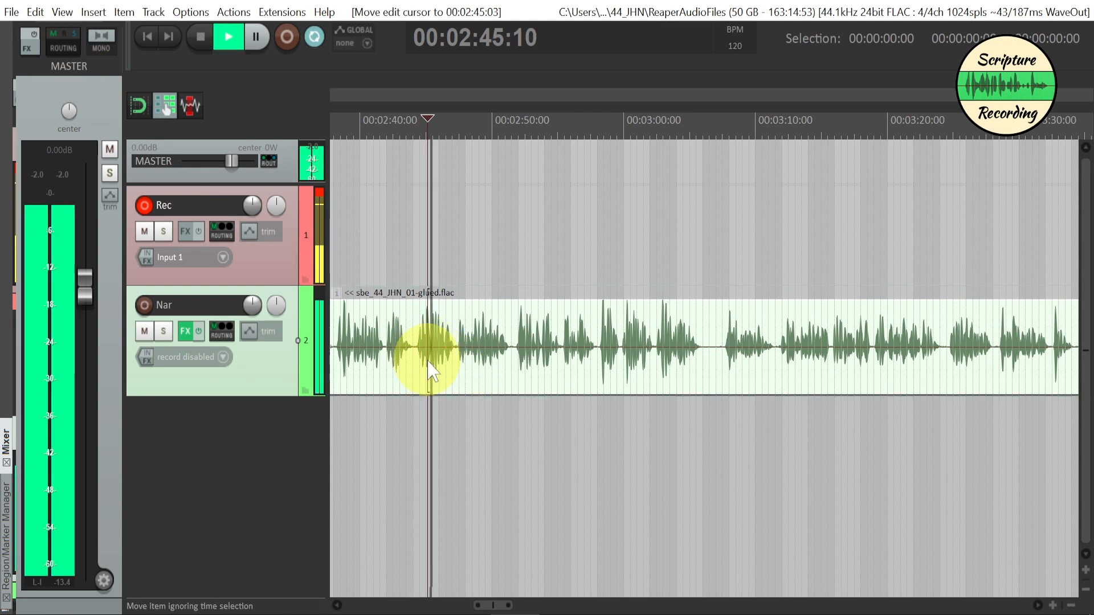
pyautogui.press('space')
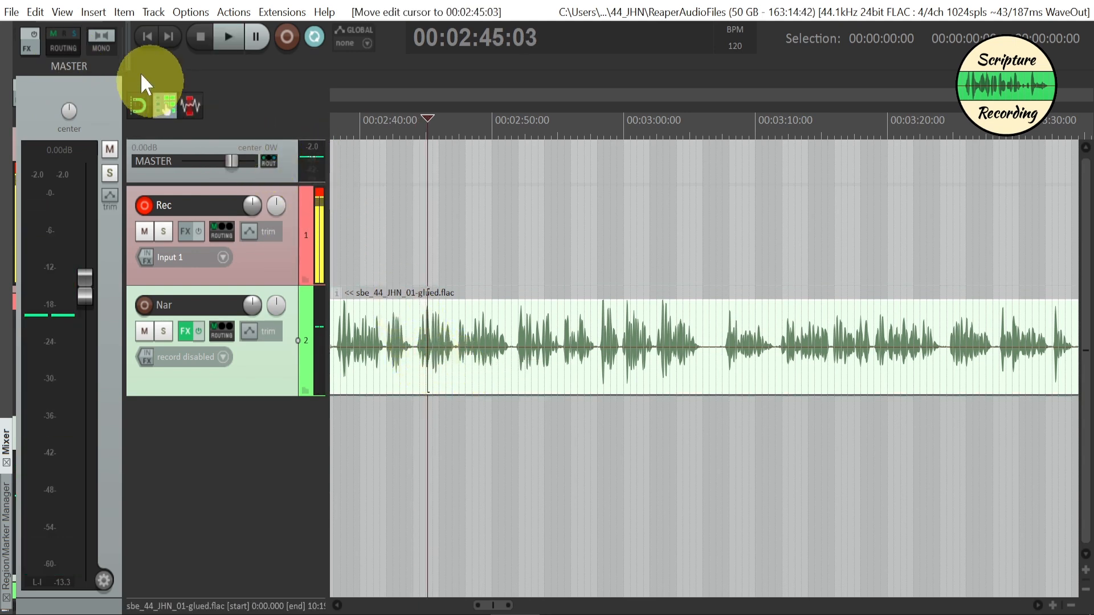
# Hide the master track above the Rec track.
pyautogui.click(64, 11)
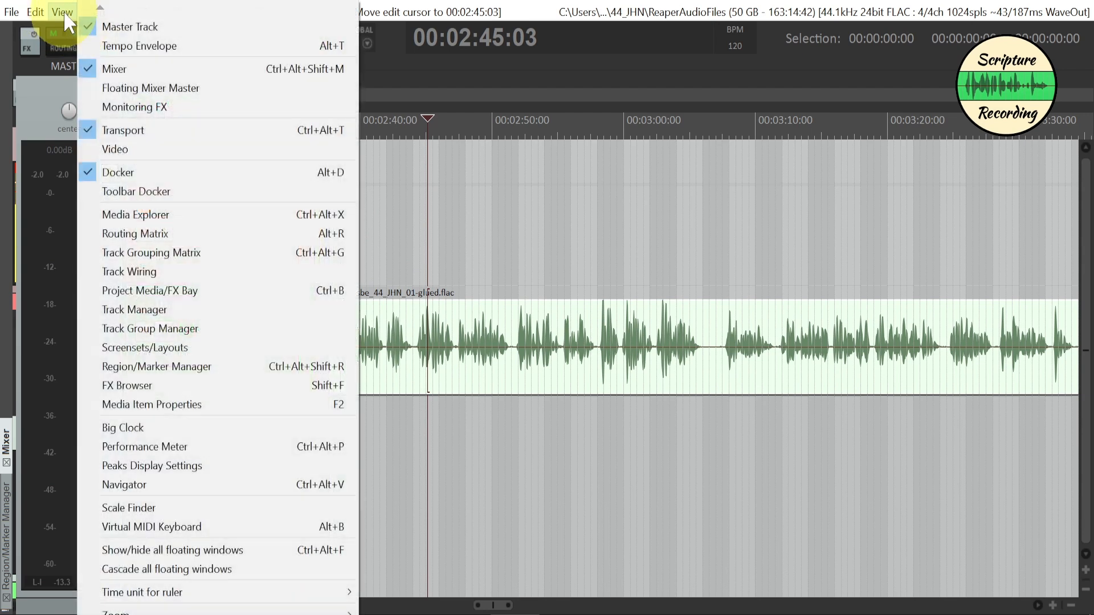
pyautogui.click(108, 31)
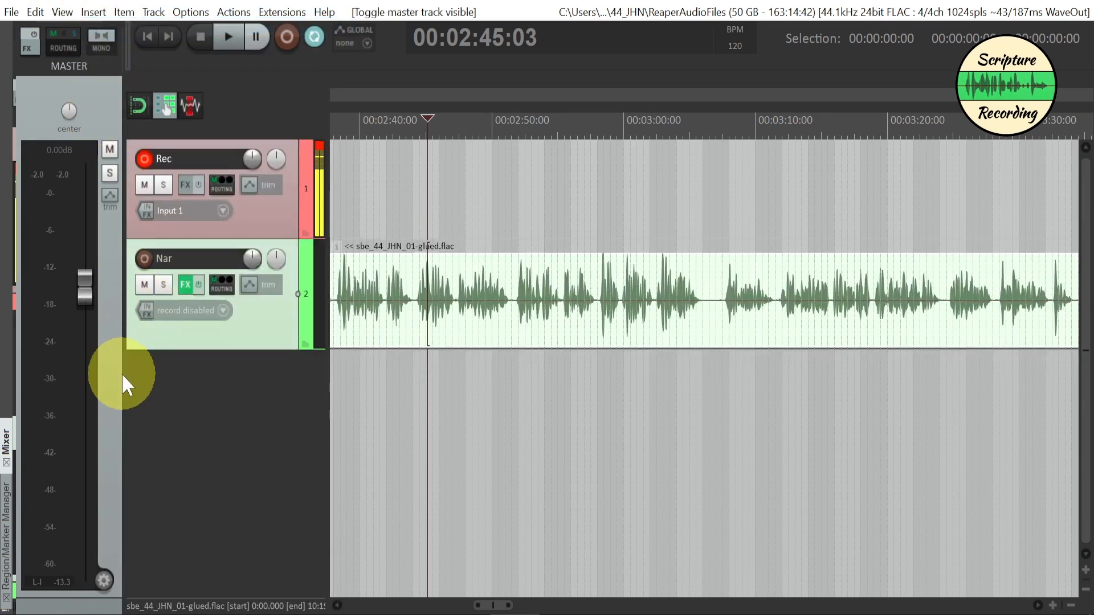
# Narrow the mixer docker slightly to fit the master strip and play the narration briefly from 00:02:44:03.
pyautogui.moveTo(124, 379); pyautogui.dragTo(118, 379)
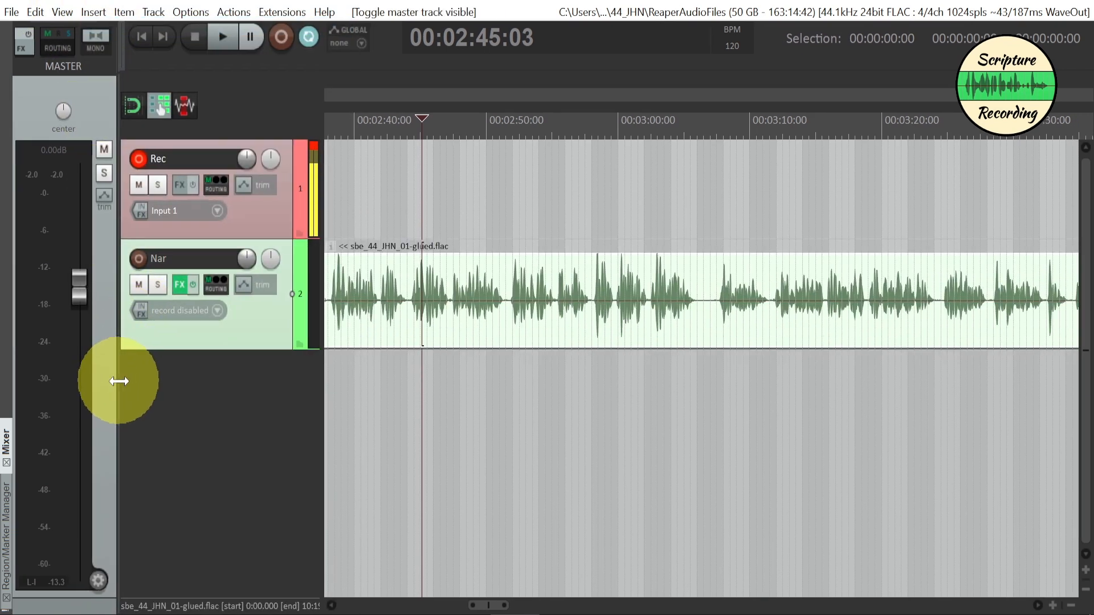
pyautogui.click(408, 248)
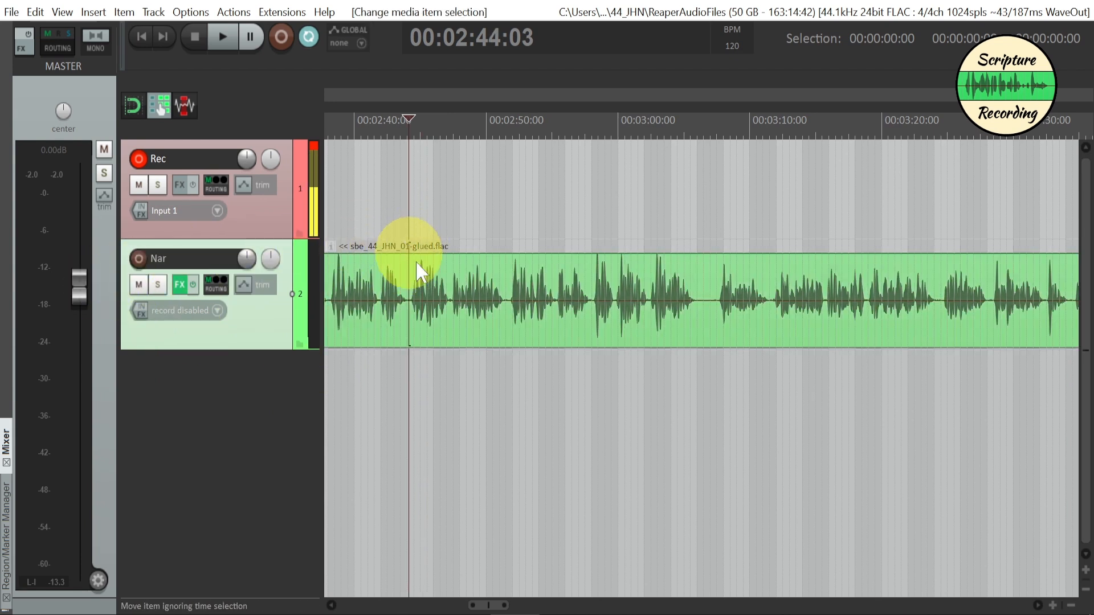
pyautogui.press('space')
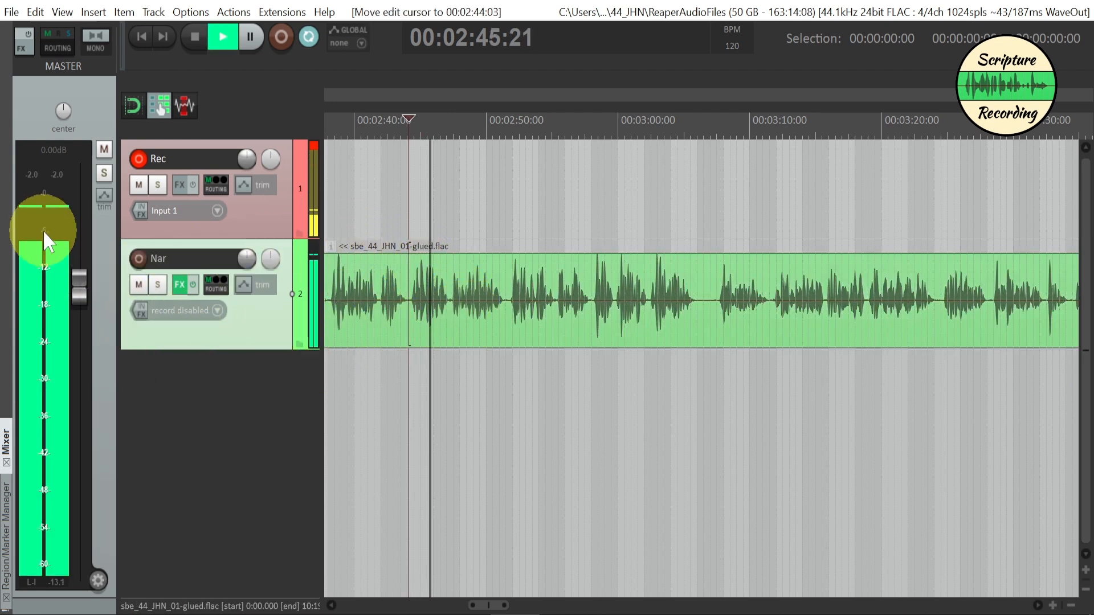
pyautogui.press('space')
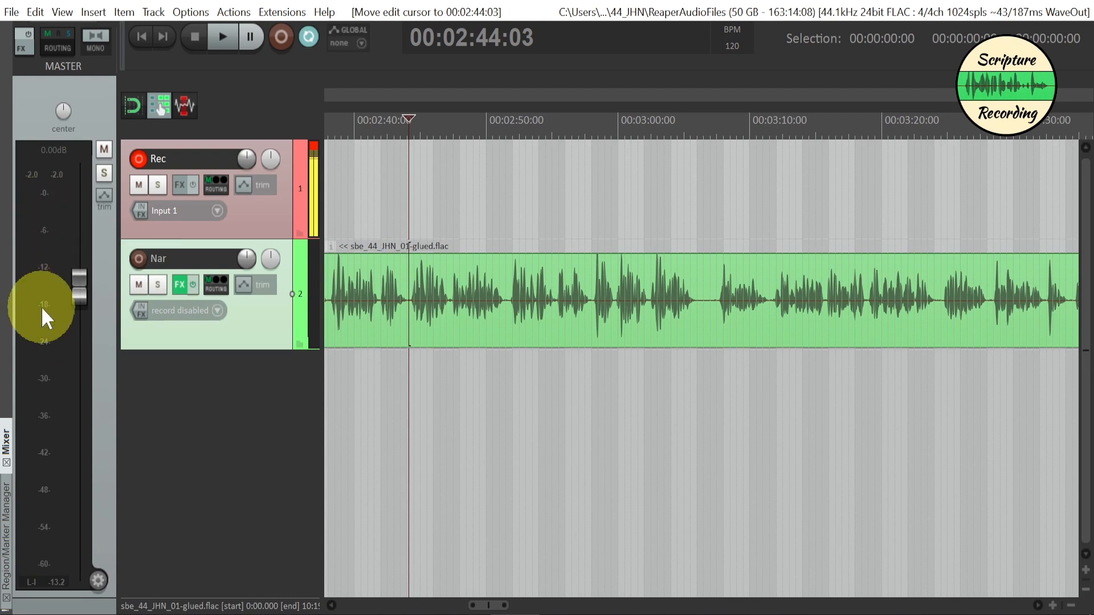
# Set the master VU mixer meters to Peak + loudness.
pyautogui.rightClick(43, 307)
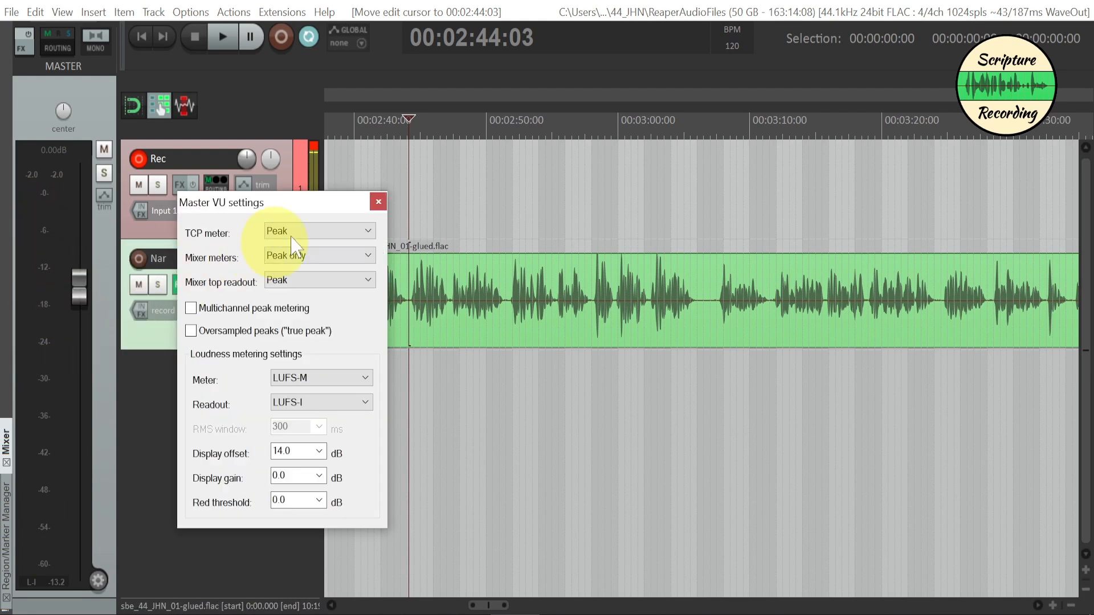
pyautogui.click(355, 263)
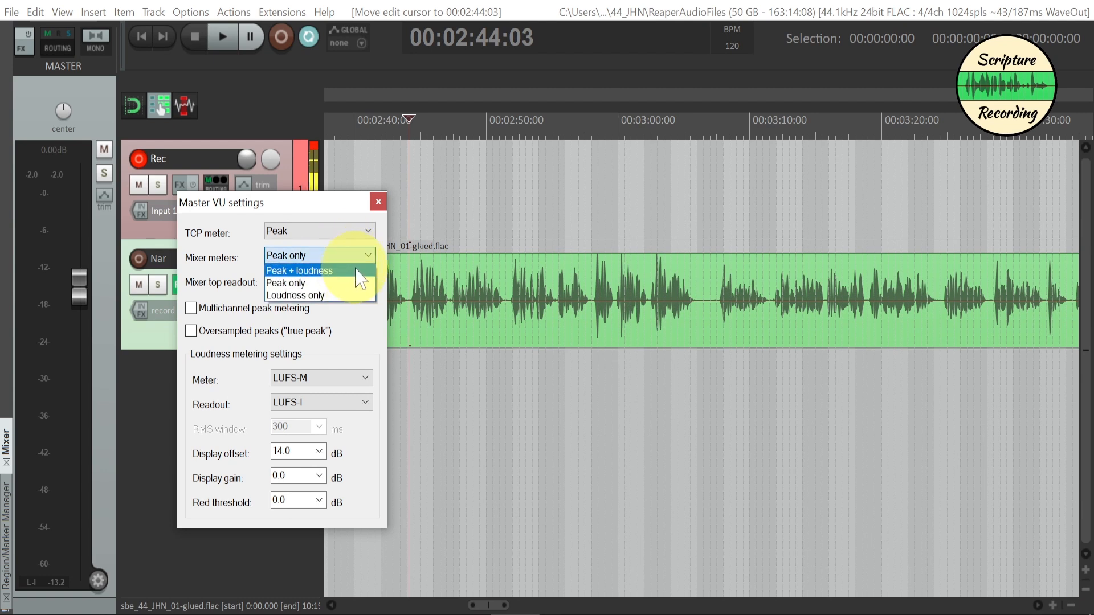
pyautogui.click(359, 278)
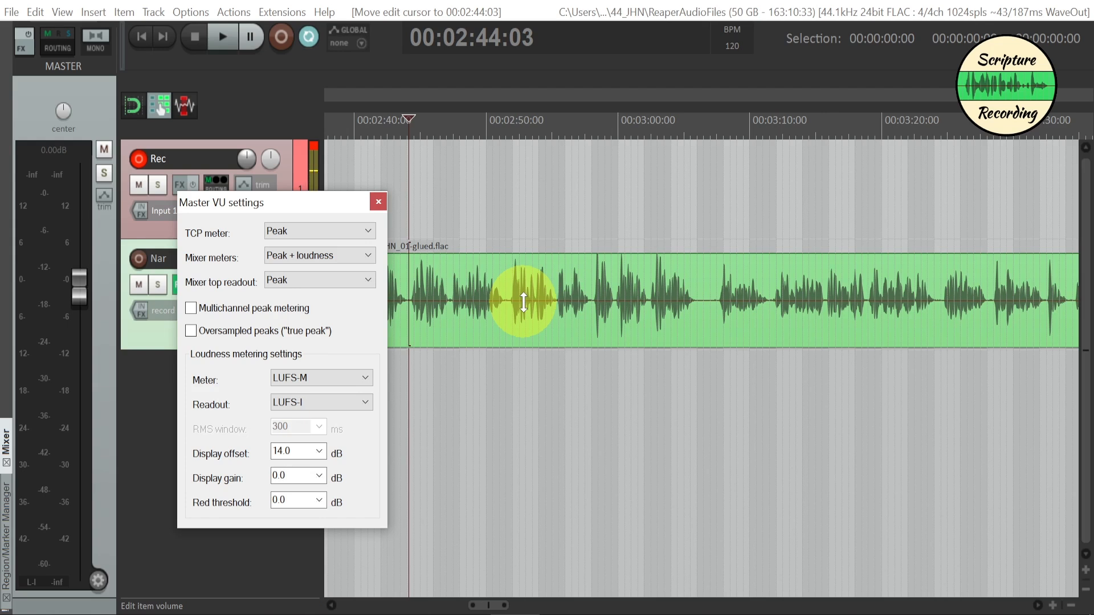
# Keep the master loudness meter on LUFS-M and set its readout to LUFS-I.
pyautogui.click(364, 379)
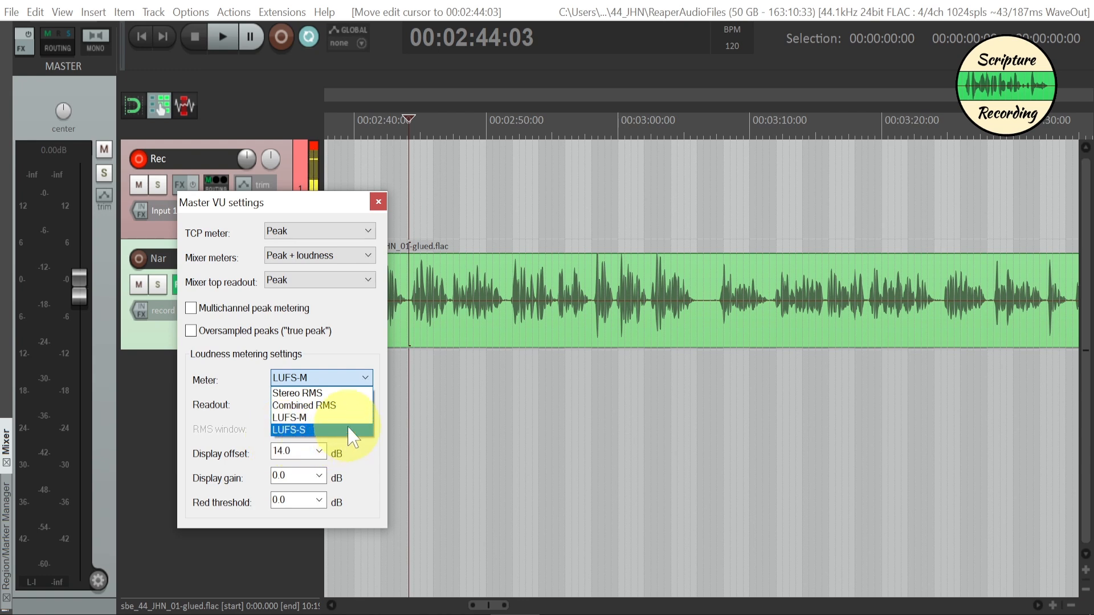
pyautogui.click(384, 410)
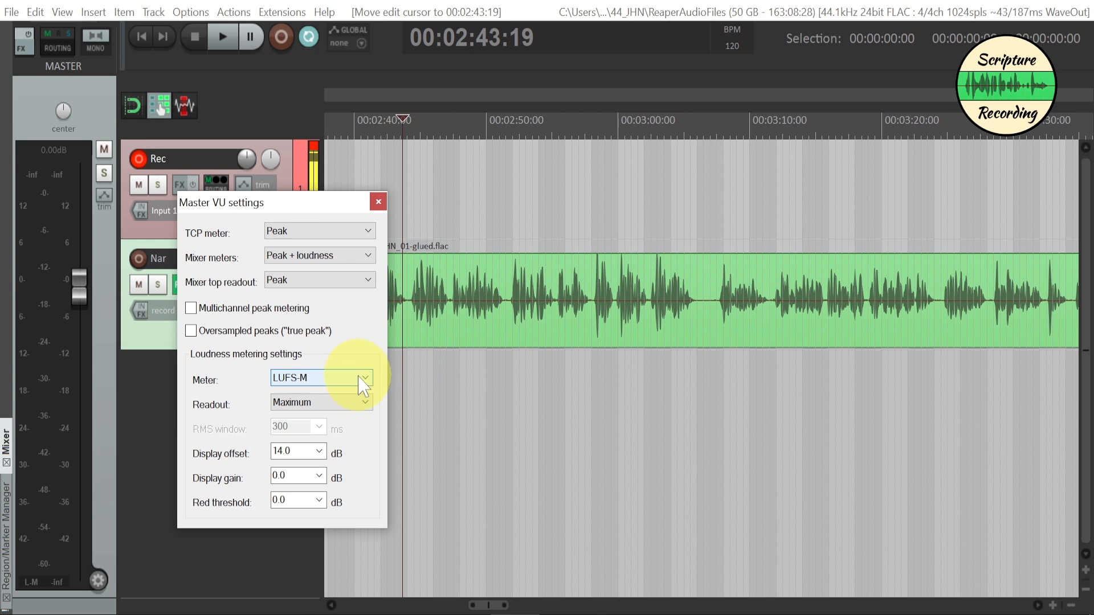
pyautogui.click(364, 404)
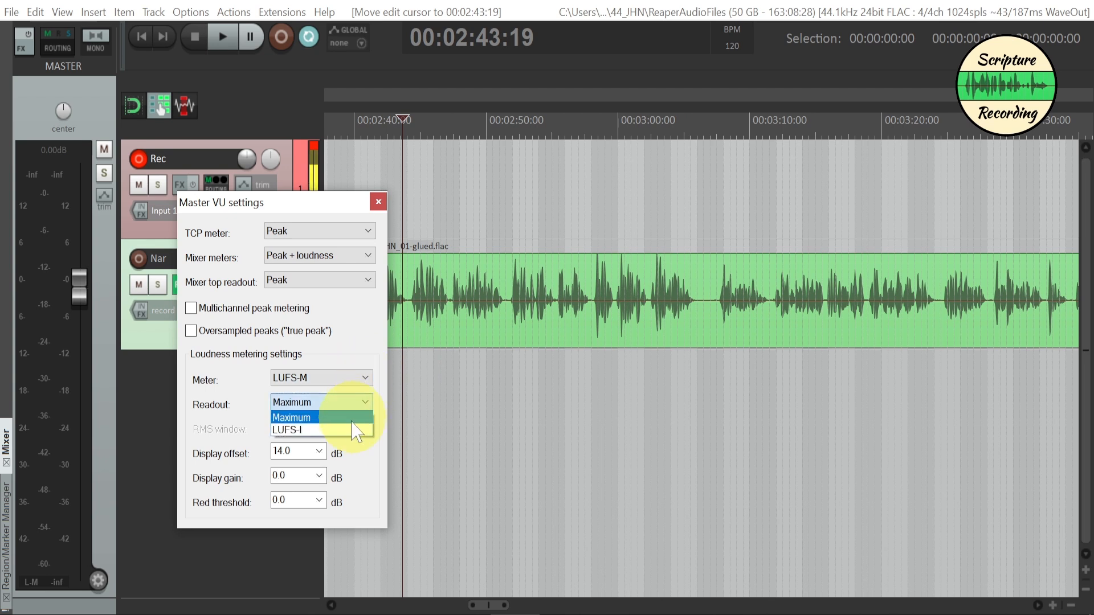
pyautogui.click(300, 429)
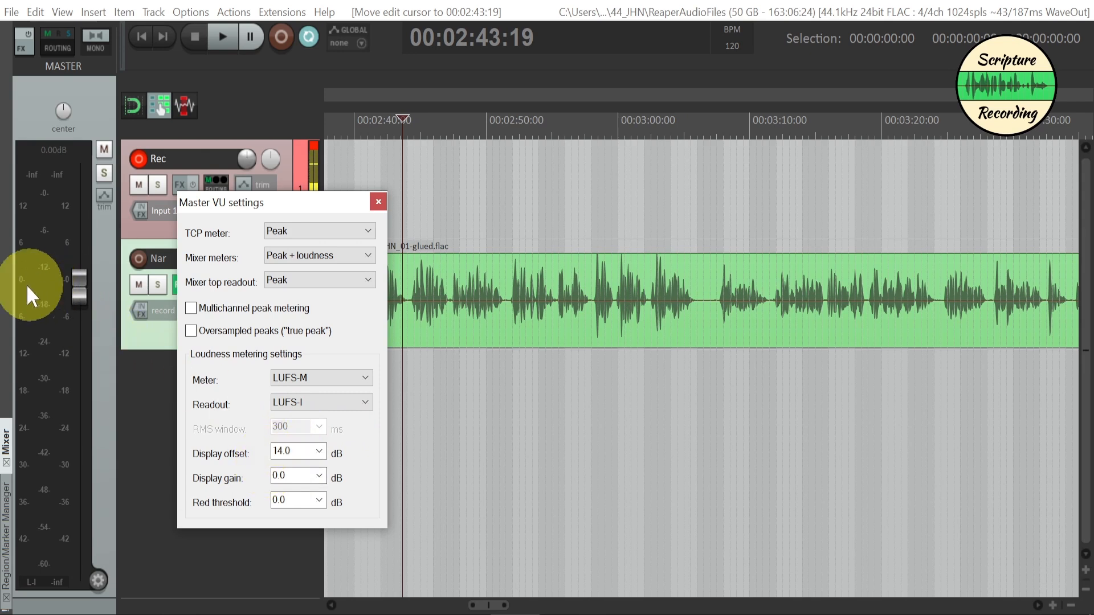
# Try a loudness display offset of 20.0 dB, and settle on 12.0 dB.
pyautogui.click(320, 452)
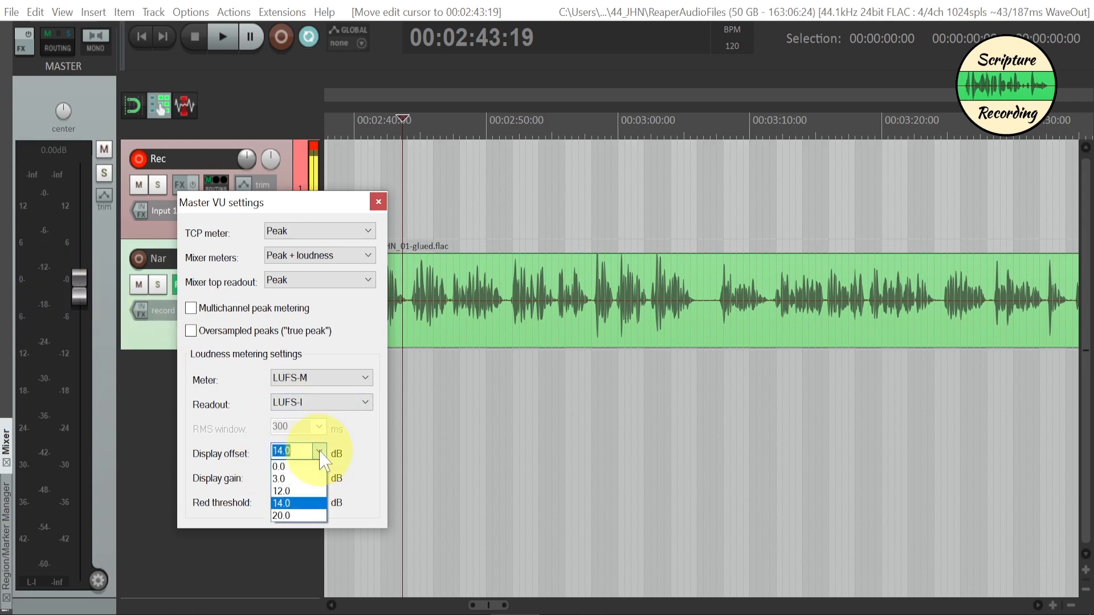
pyautogui.click(314, 512)
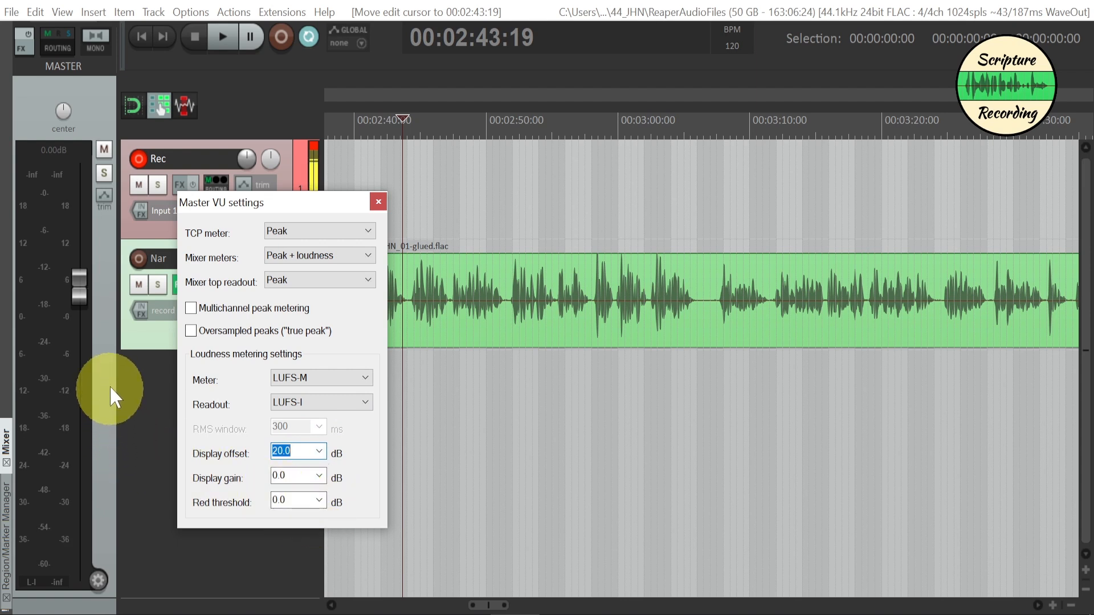
pyautogui.click(319, 453)
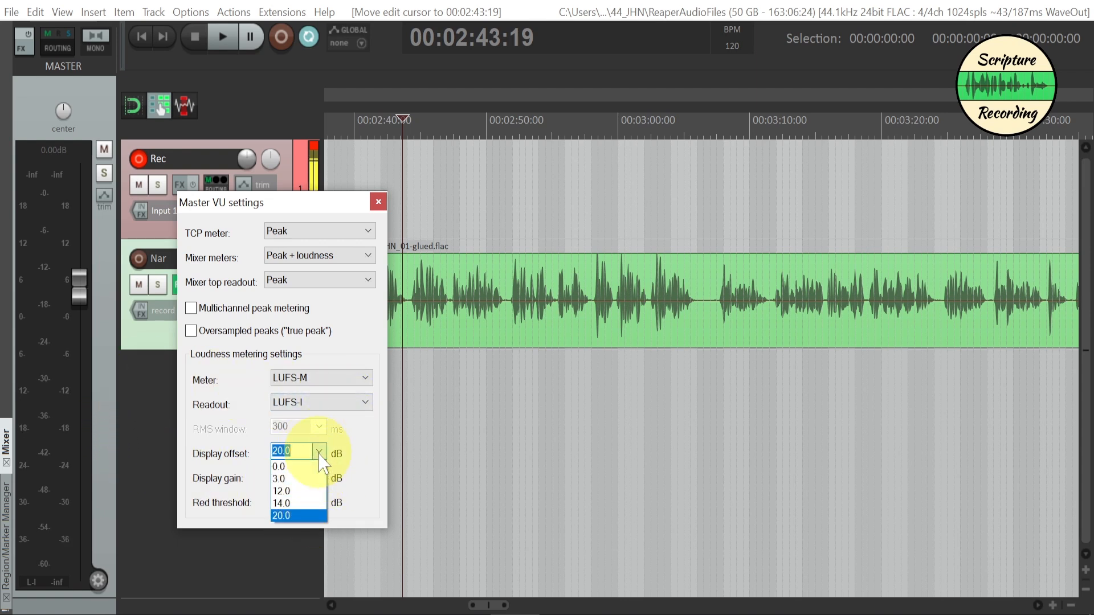
pyautogui.click(306, 492)
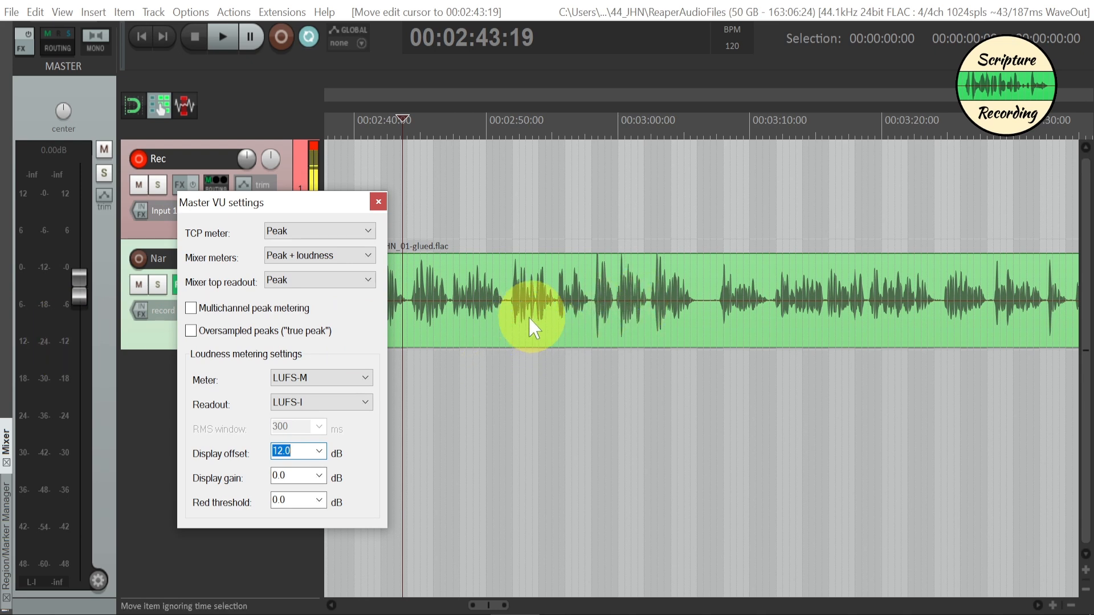
# Close the Master VU settings and play the narration from 00:02:51:10 while watching the master peak and loudness meters.
pyautogui.click(505, 330)
pyautogui.press('space')
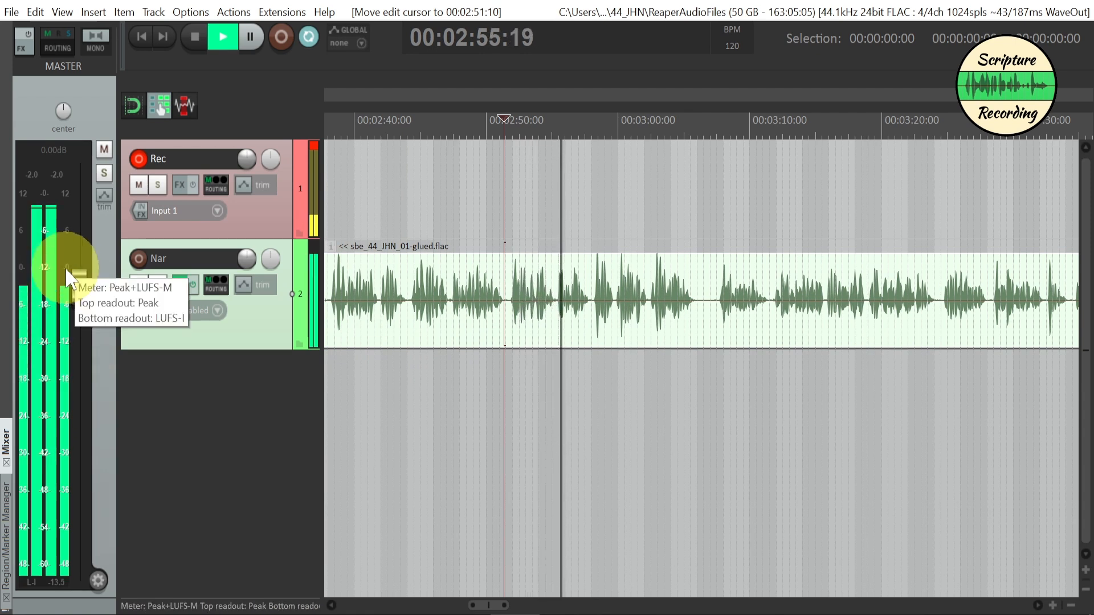
pyautogui.press('space')
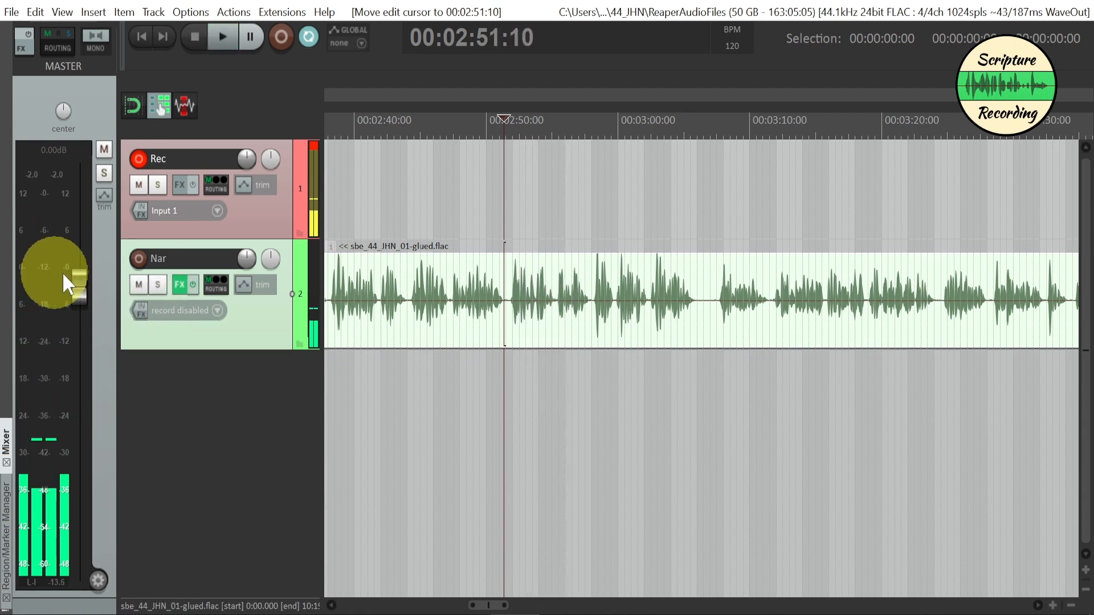
pyautogui.click(574, 331)
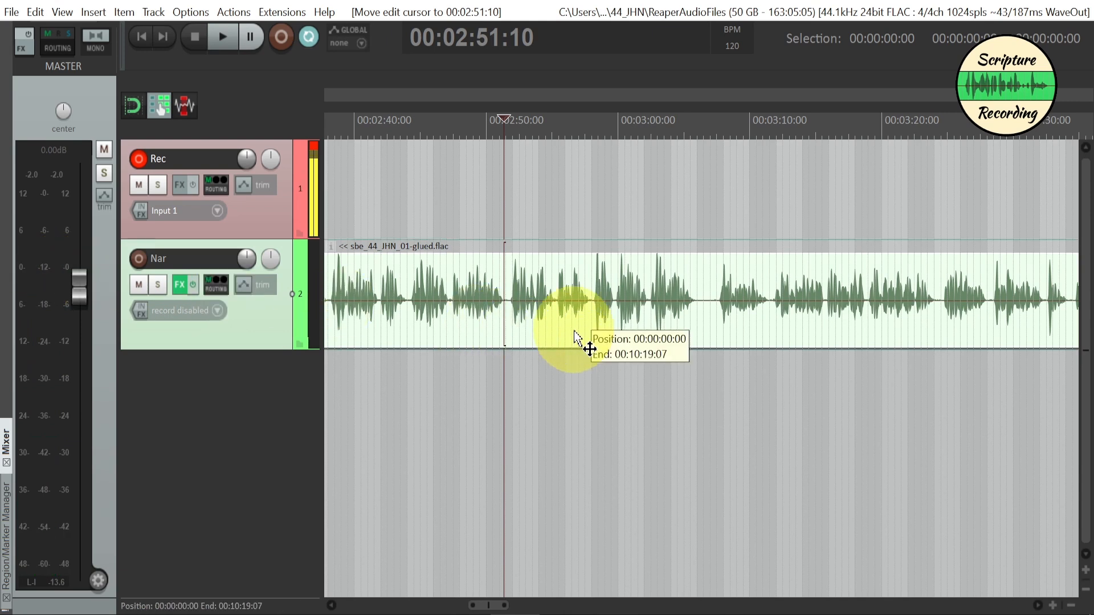
# Add the JS: Loudness Meter Peak/RMS/LUFS effect after ReaLimit in the Nar track's FX chain.
pyautogui.click(180, 285)
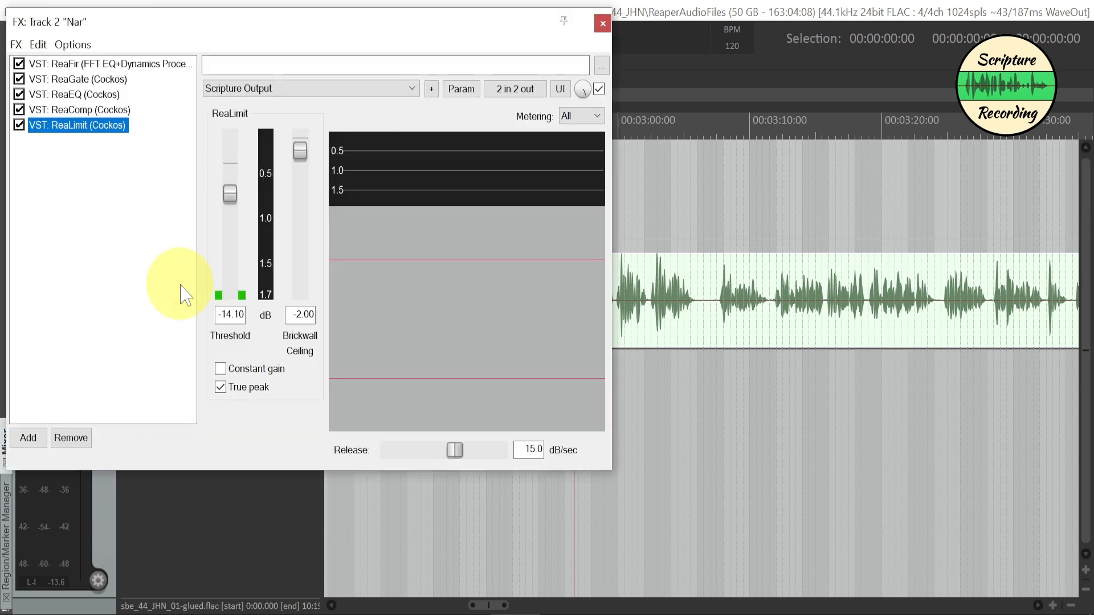
pyautogui.click(26, 438)
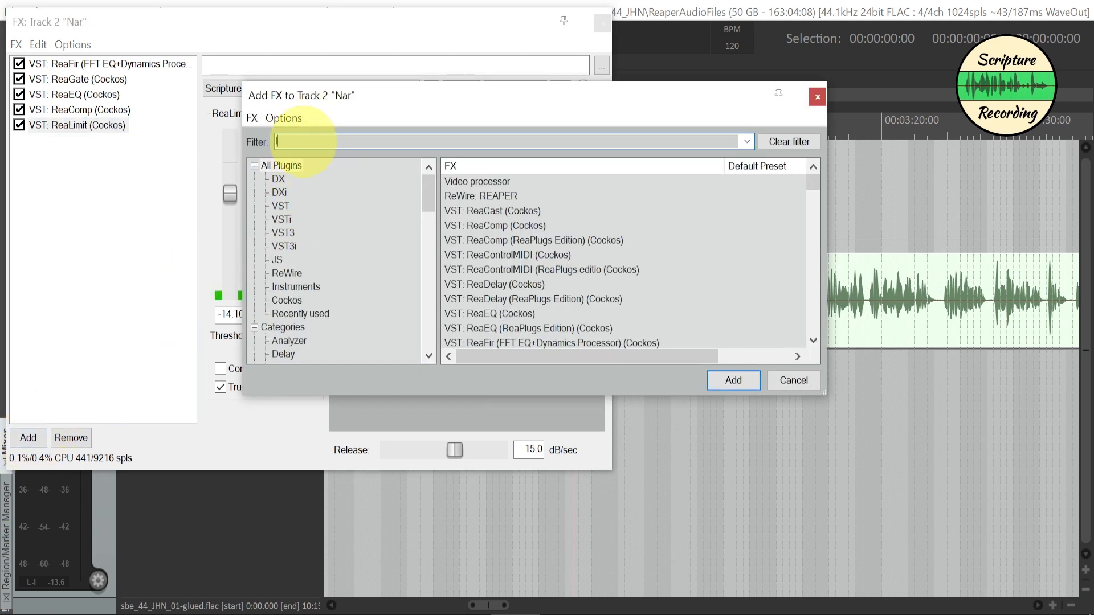
pyautogui.scroll(-3, 624, 262)
pyautogui.write('lou')
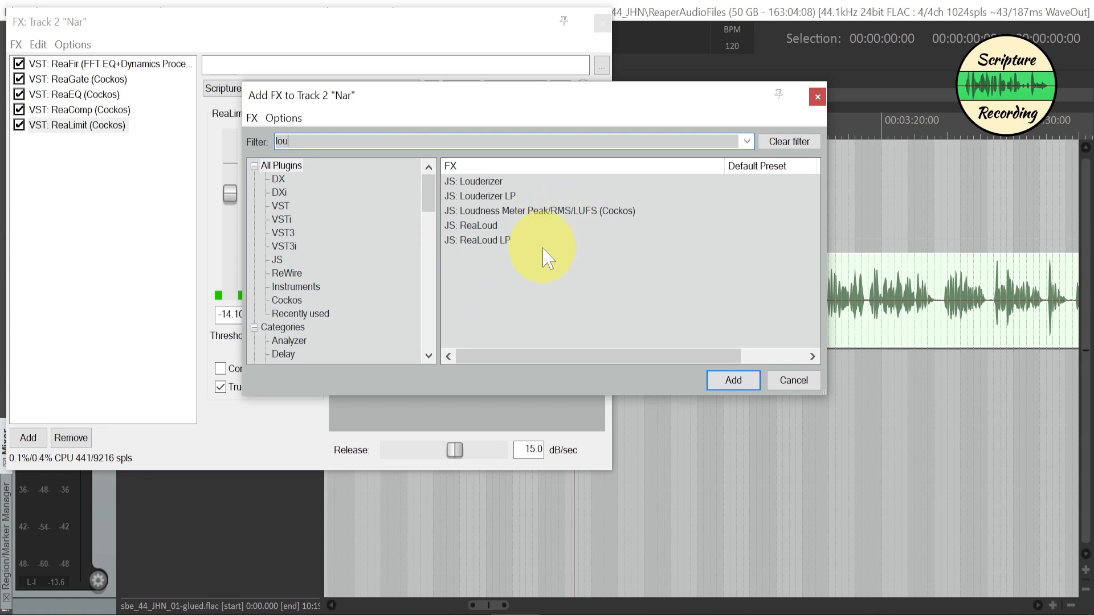
pyautogui.doubleClick(588, 211)
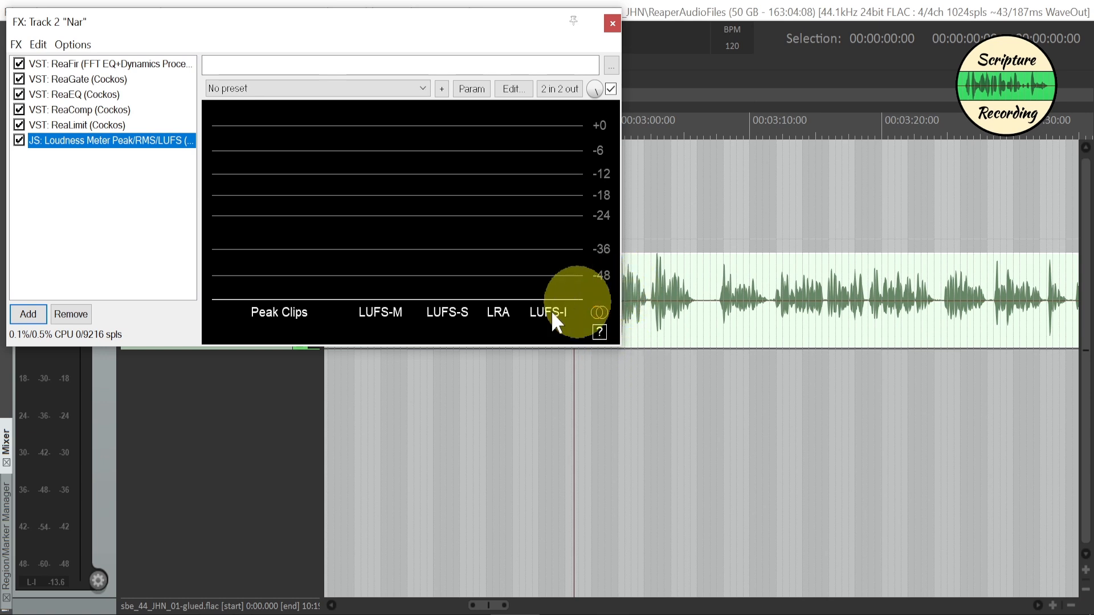
# Play the narration from about 00:03:08 and switch the Nar track's Loudness Meter to mono analysis.
pyautogui.click(725, 321)
pyautogui.press('space')
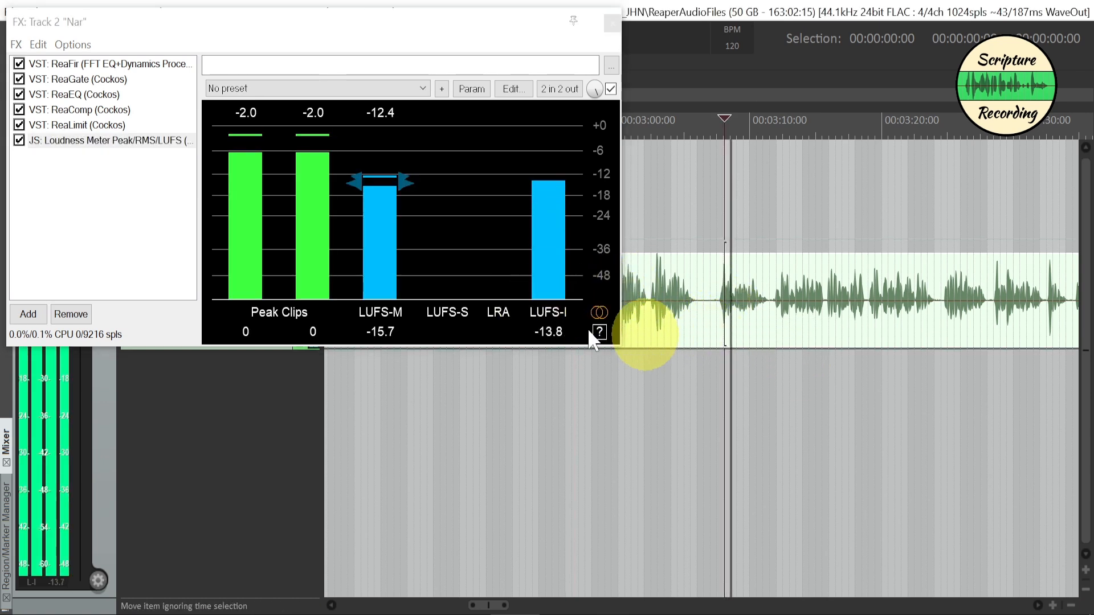
pyautogui.click(601, 313)
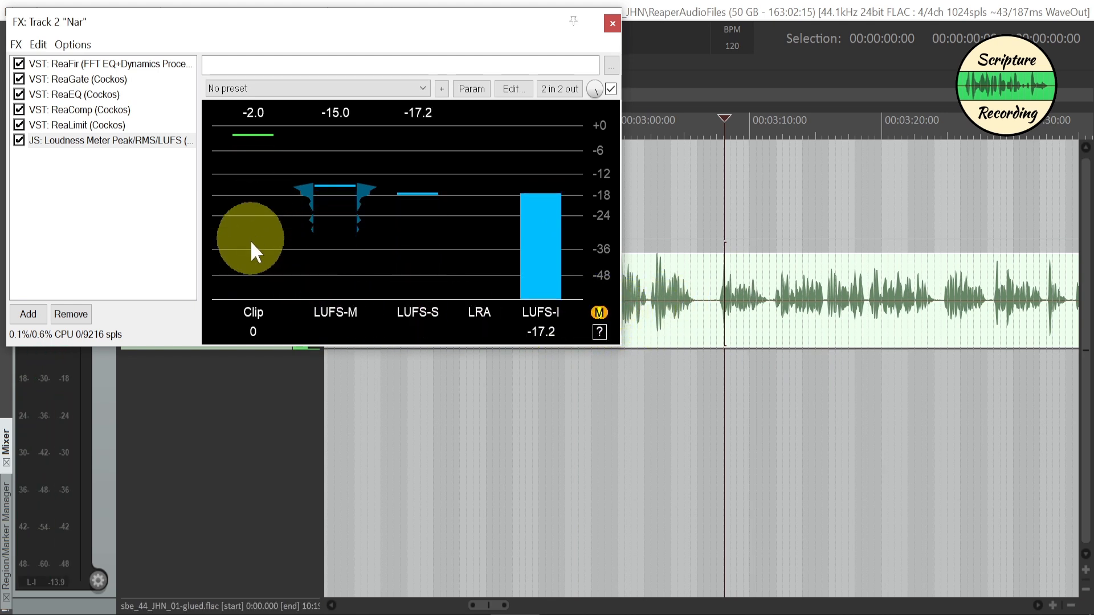
# Play the narration from about 00:03:02 and examine the clip, LUFS-M, LUFS-S, LRA and LUFS-I readings.
pyautogui.click(653, 317)
pyautogui.press('space')
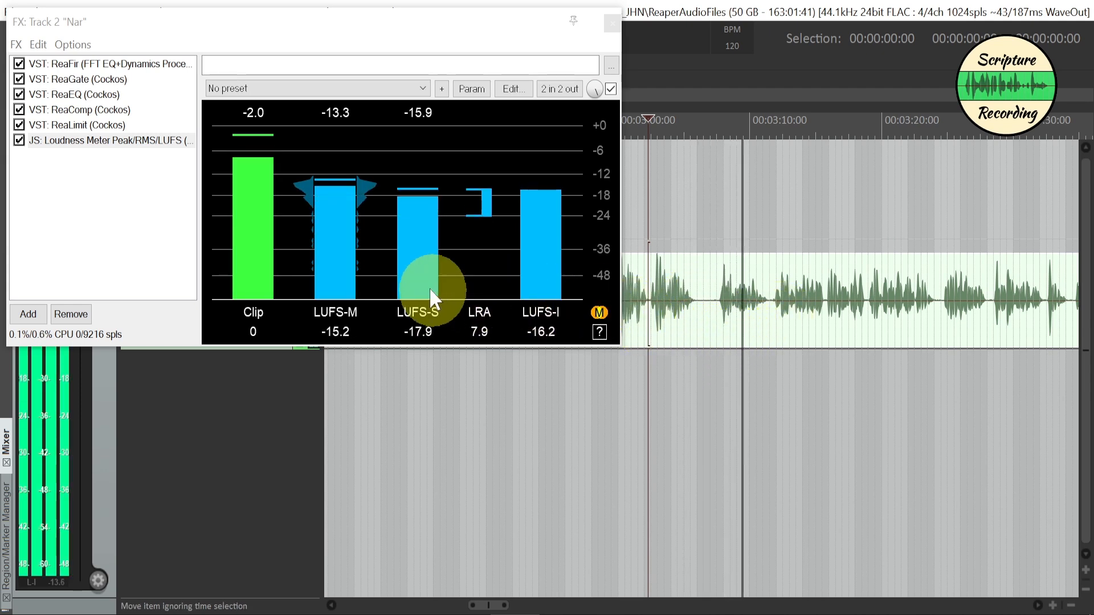
pyautogui.press('space')
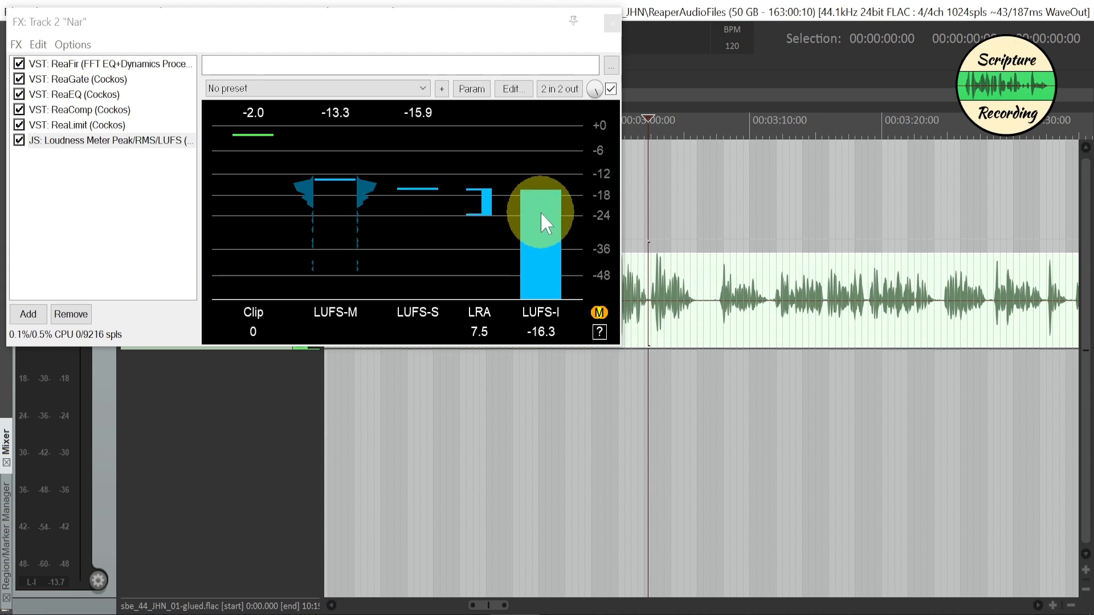
# Reset the Loudness Meter readings and measure the narration's loudness again from 00:03:11:25.
pyautogui.click(537, 244)
pyautogui.click(774, 324)
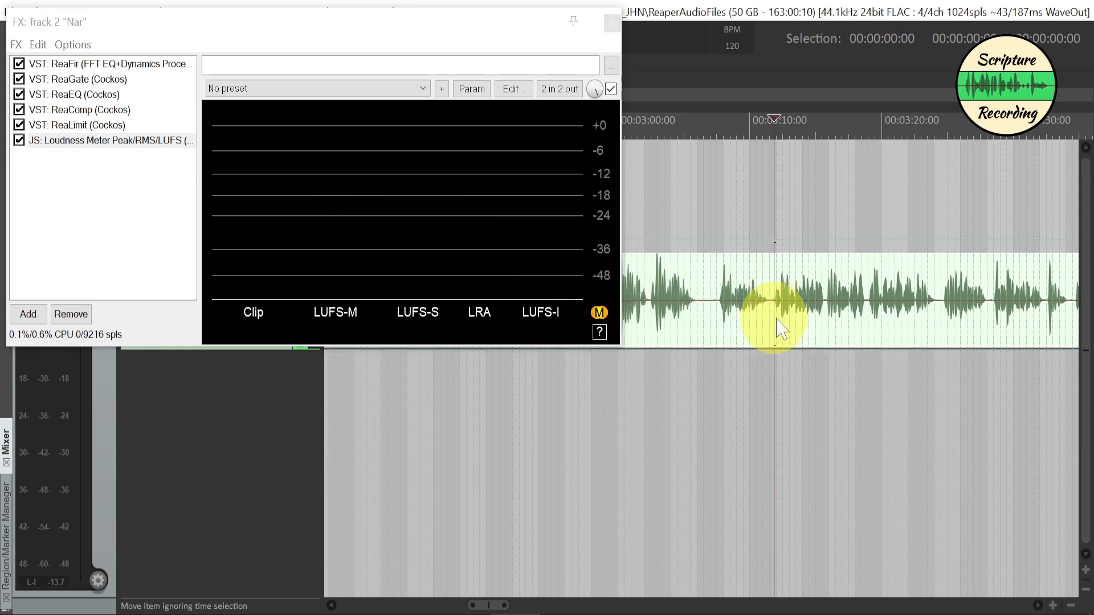
pyautogui.press('space')
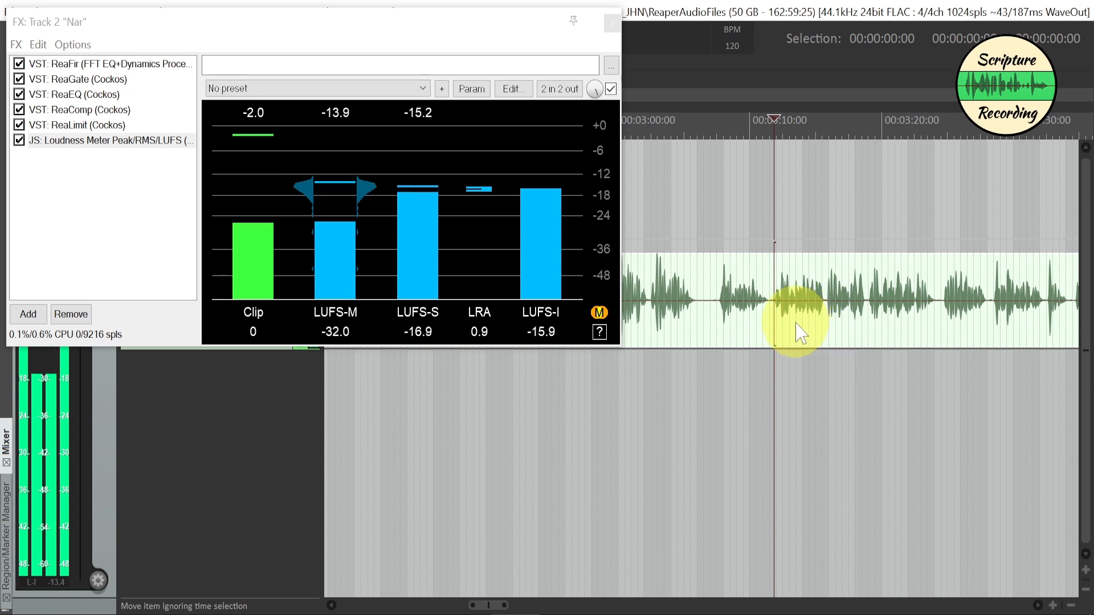
pyautogui.press('space')
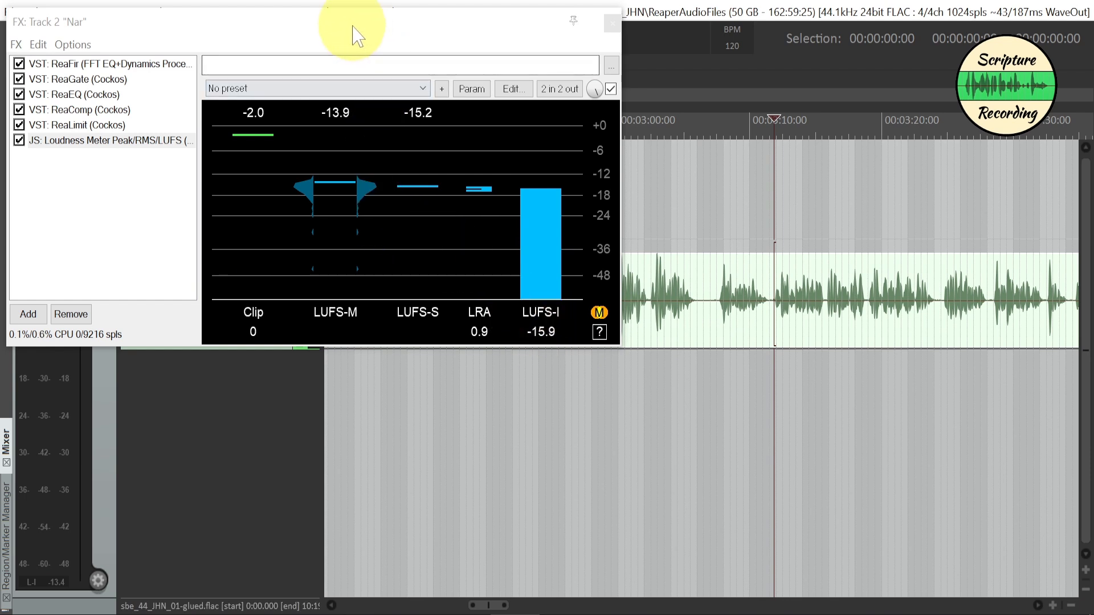
# Open ReaLimit in its own floating window and arrange it beside the FX chain window showing the Loudness Meter.
pyautogui.moveTo(356, 25); pyautogui.dragTo(472, 54)
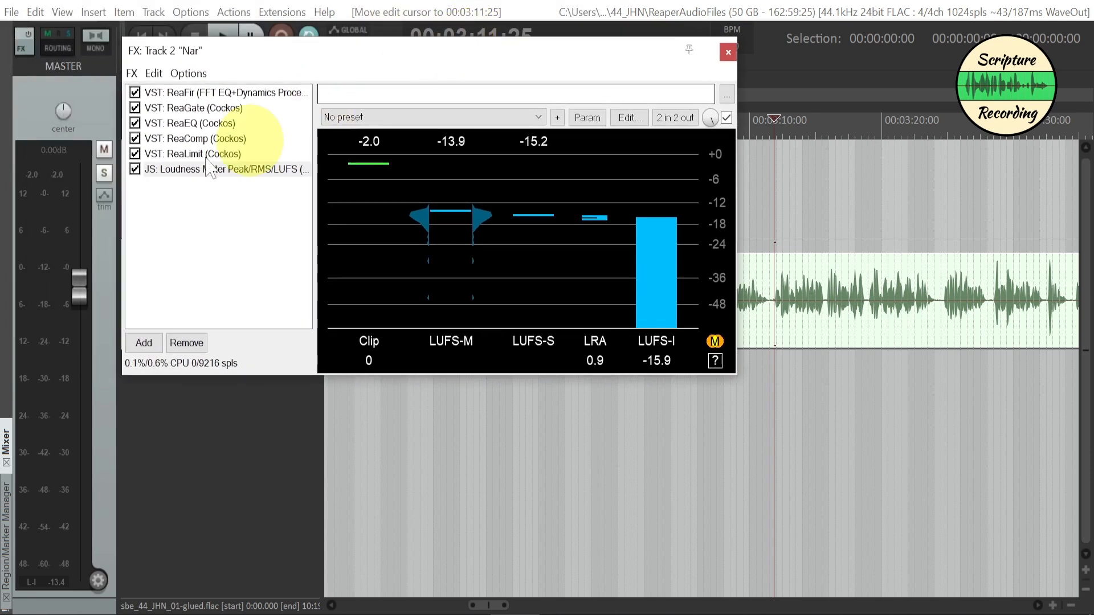
pyautogui.doubleClick(188, 155)
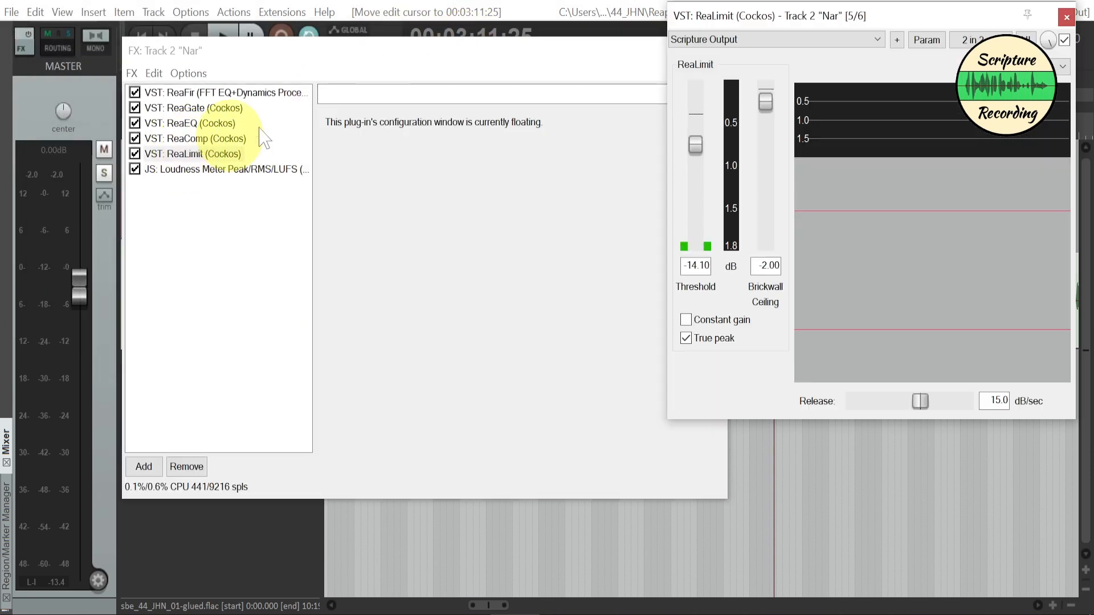
pyautogui.click(237, 171)
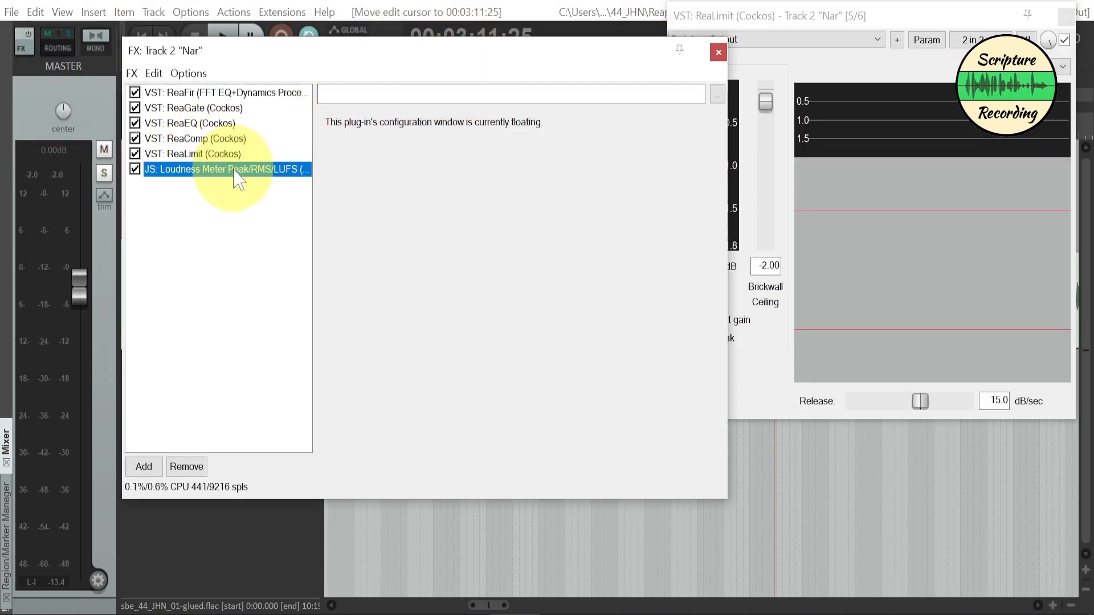
pyautogui.moveTo(427, 53); pyautogui.dragTo(310, 29)
pyautogui.moveTo(909, 14); pyautogui.dragTo(873, 18)
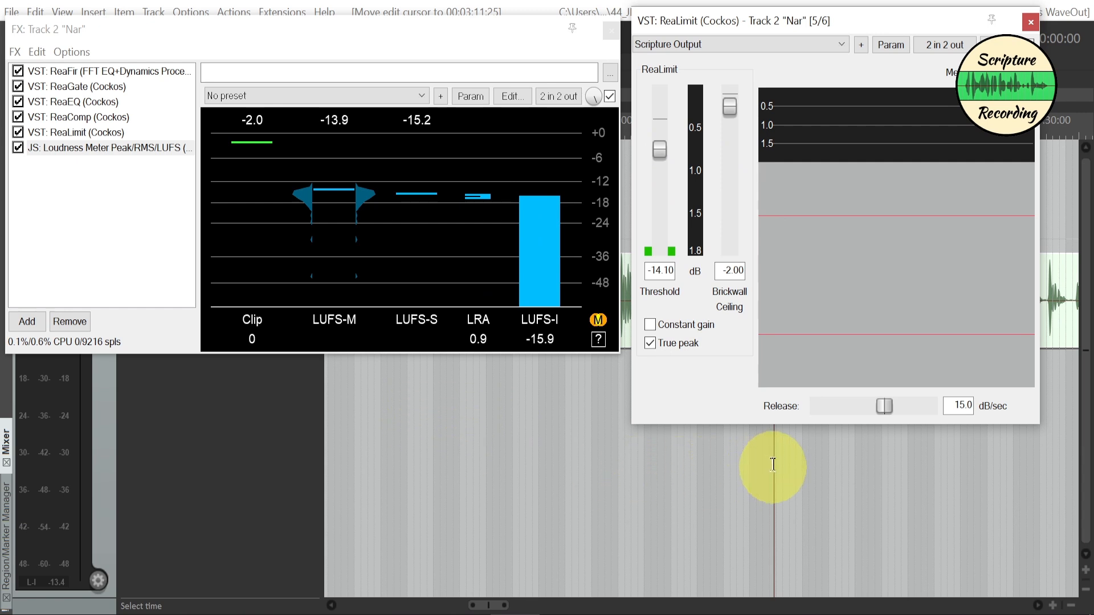
# During playback from 00:03:11:25, try a ReaLimit threshold of -18.00 dB and measure the integrated loudness from a fresh reset.
pyautogui.press('space')
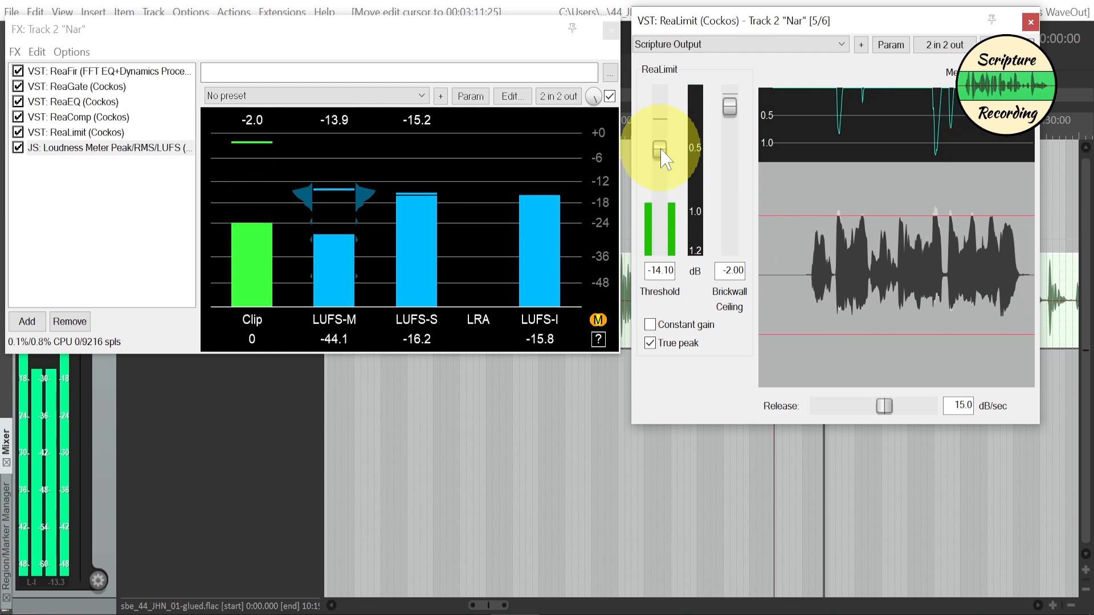
pyautogui.moveTo(663, 153); pyautogui.dragTo(661, 163)
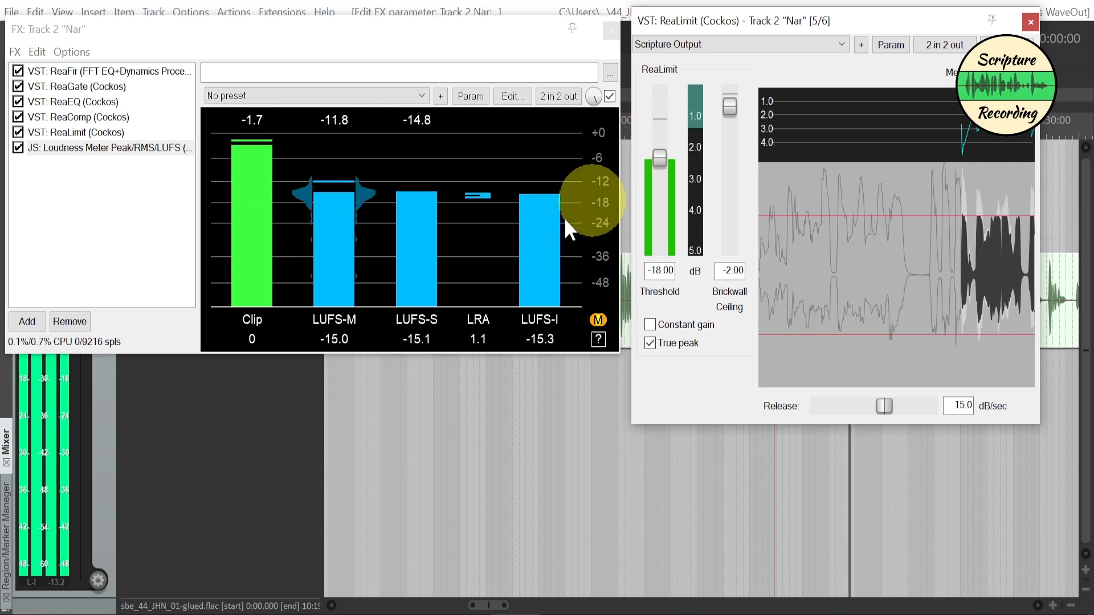
pyautogui.click(538, 235)
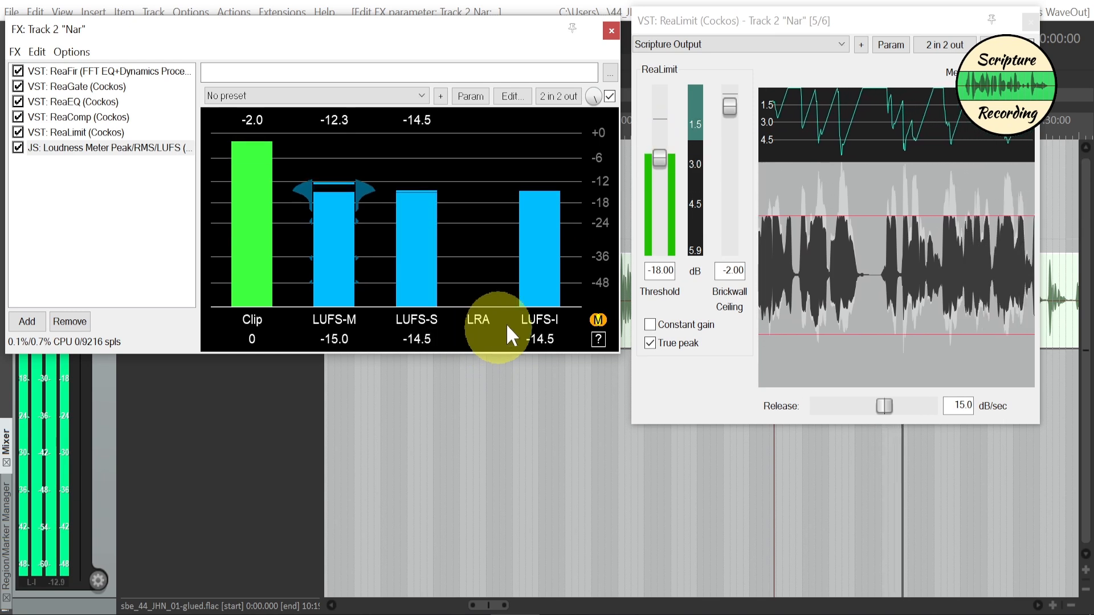
pyautogui.press('space')
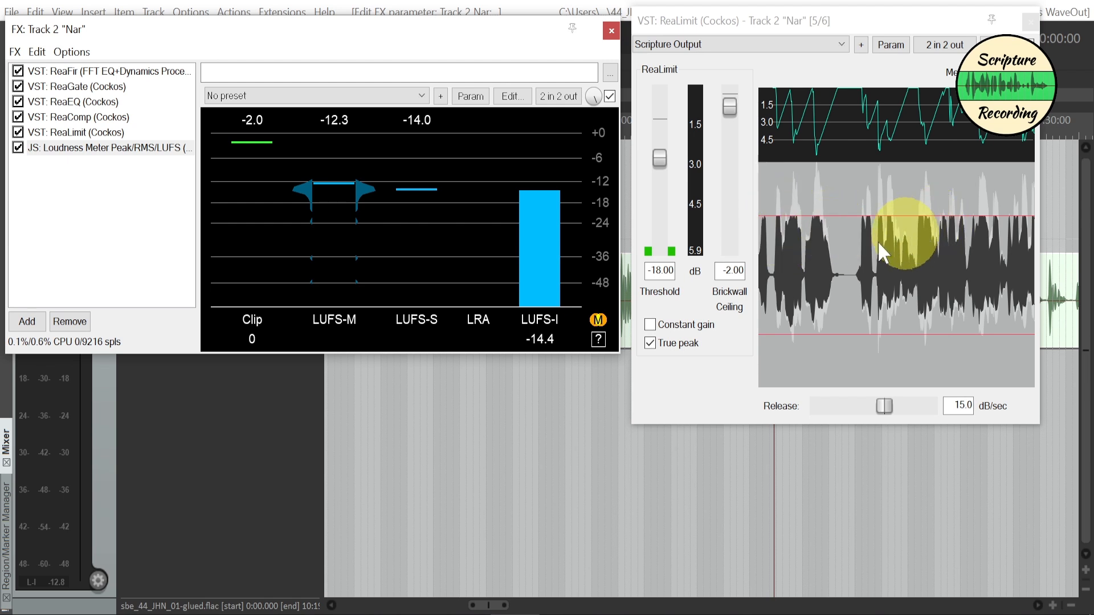
# Try a ReaLimit threshold of -13.40 dB, reset the Loudness Meter readings and replay the narration.
pyautogui.moveTo(657, 160); pyautogui.dragTo(665, 153)
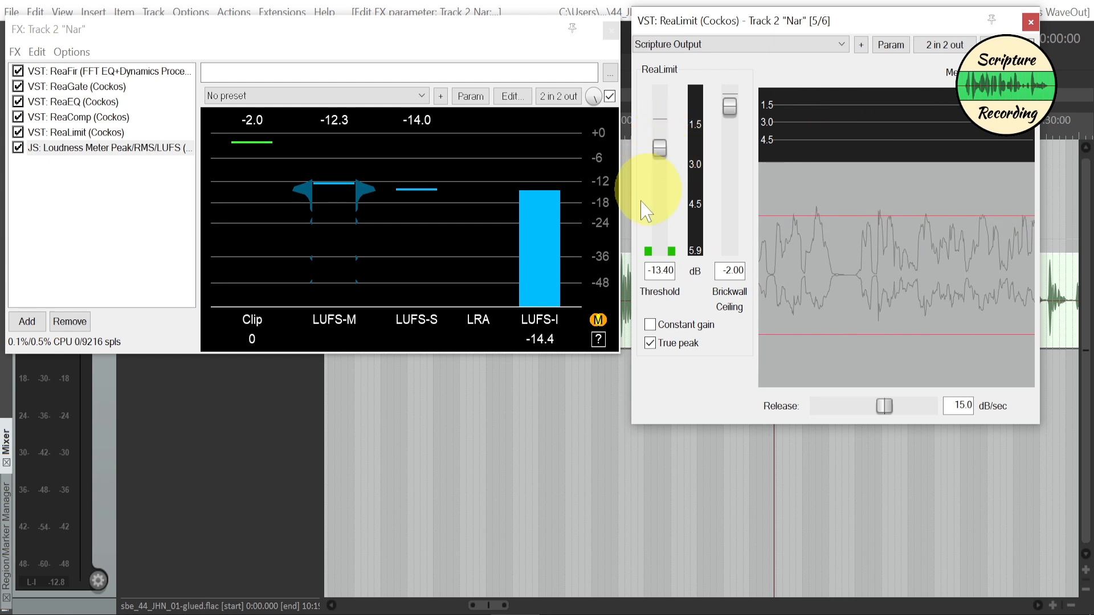
pyautogui.click(542, 257)
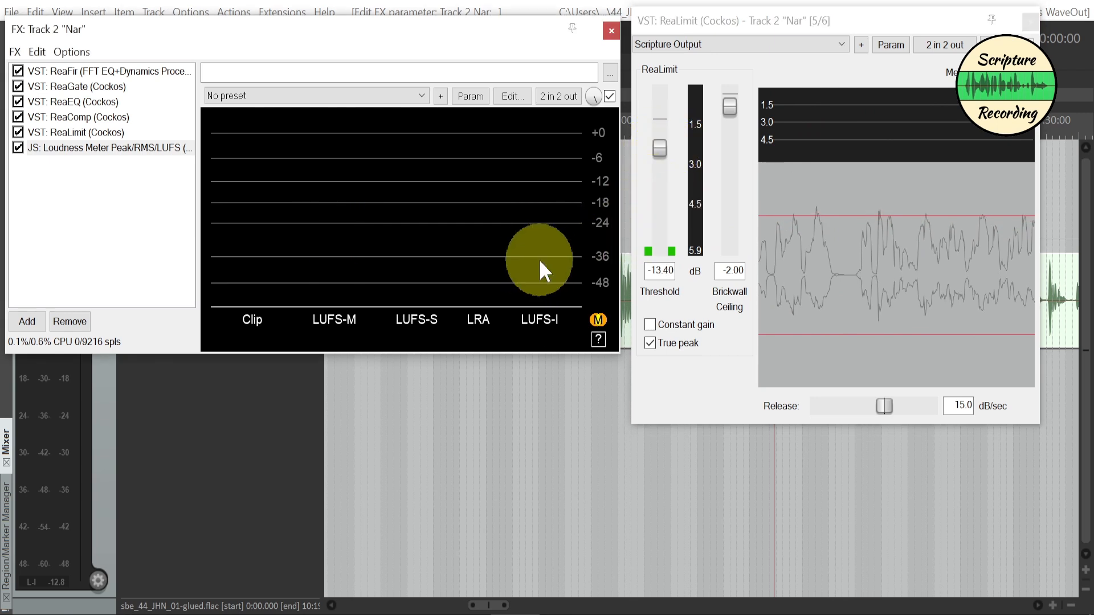
pyautogui.press('space')
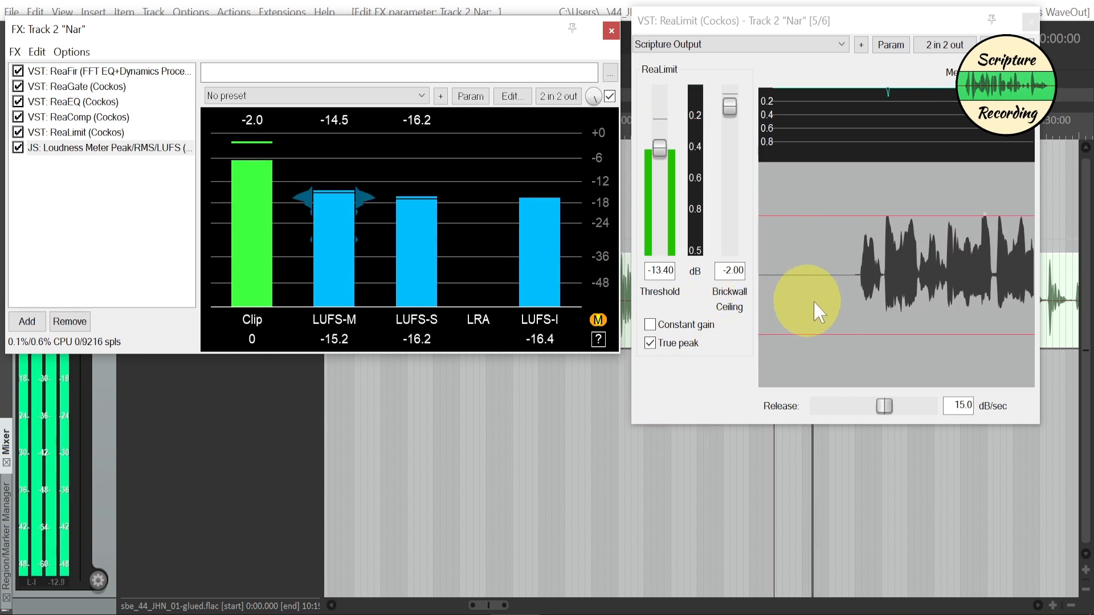
# Set the ReaLimit threshold to -14.60 dB and reset the meter to measure the integrated loudness again.
pyautogui.click(662, 149)
pyautogui.moveTo(664, 159); pyautogui.dragTo(665, 164)
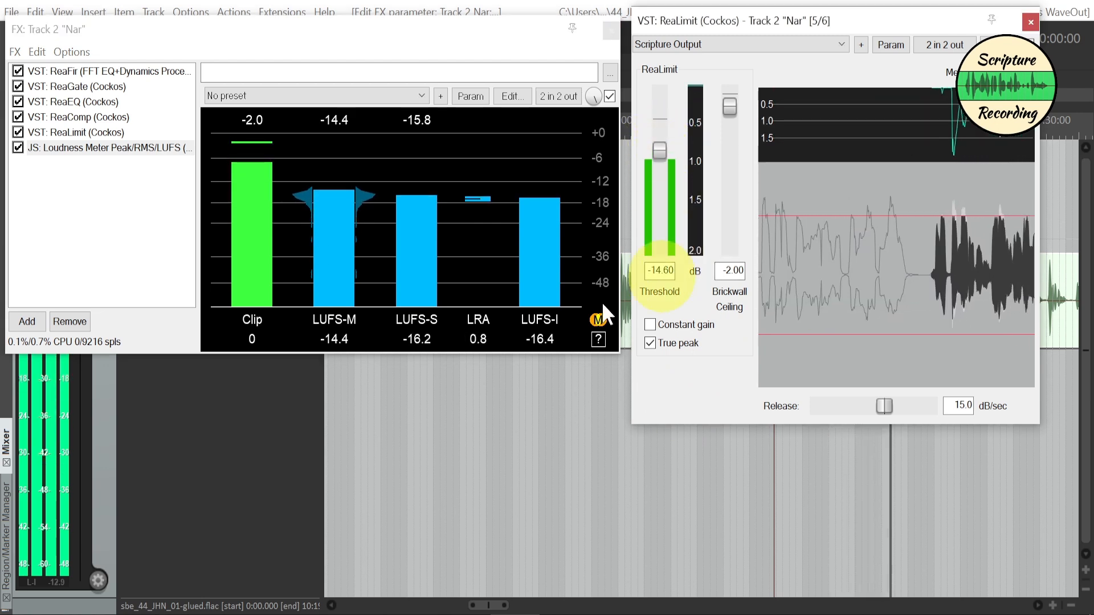
pyautogui.click(537, 279)
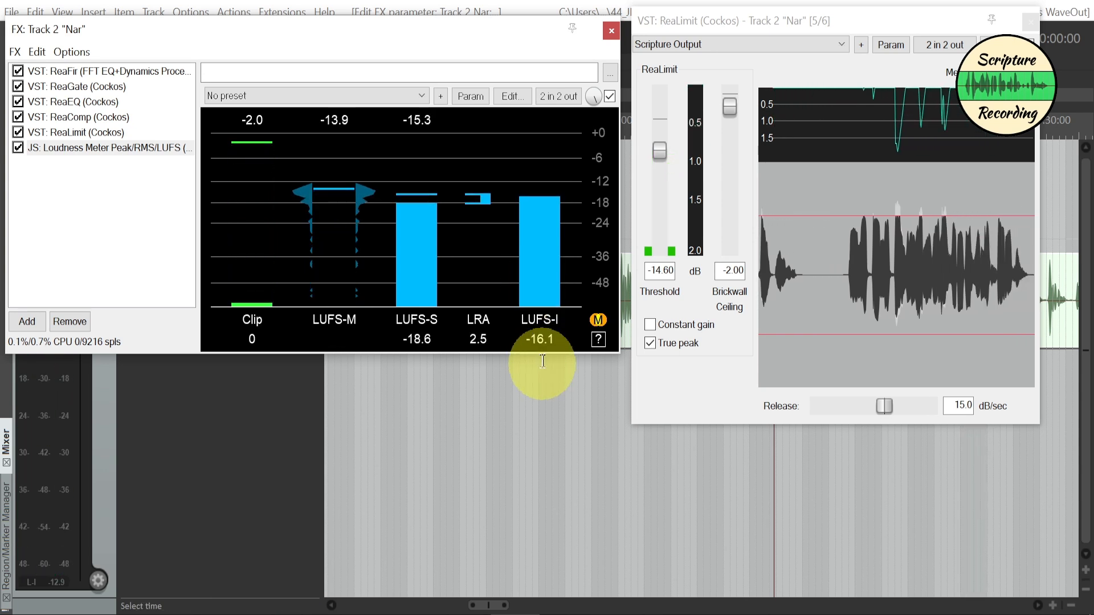
pyautogui.click(649, 342)
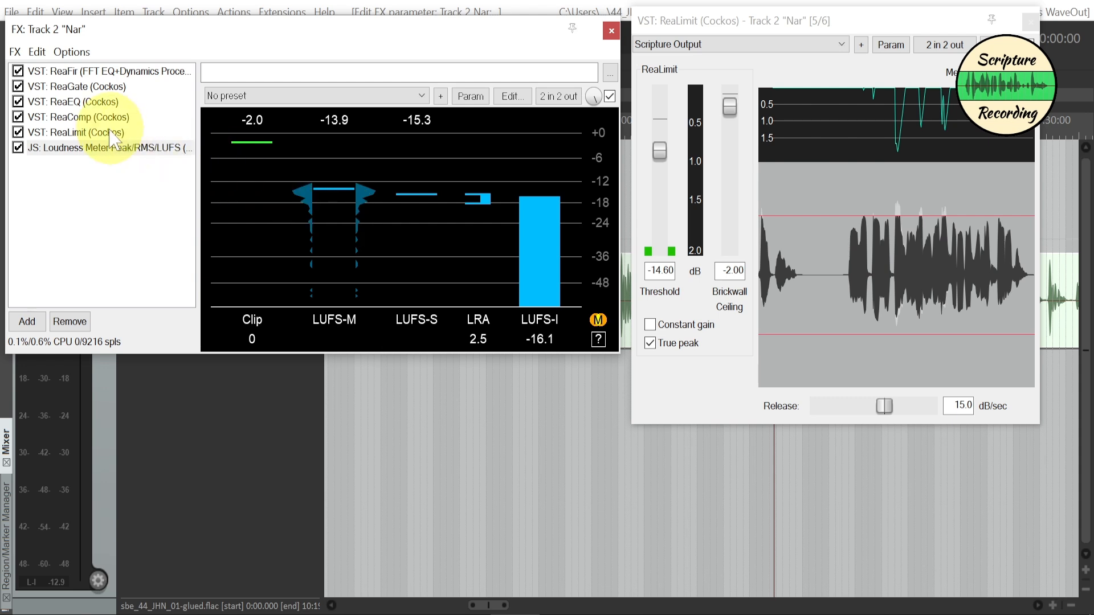
# Show ReaComp's settings and play the narration from 00:03:19:09 to examine its gain reduction alongside ReaLimit's.
pyautogui.click(77, 118)
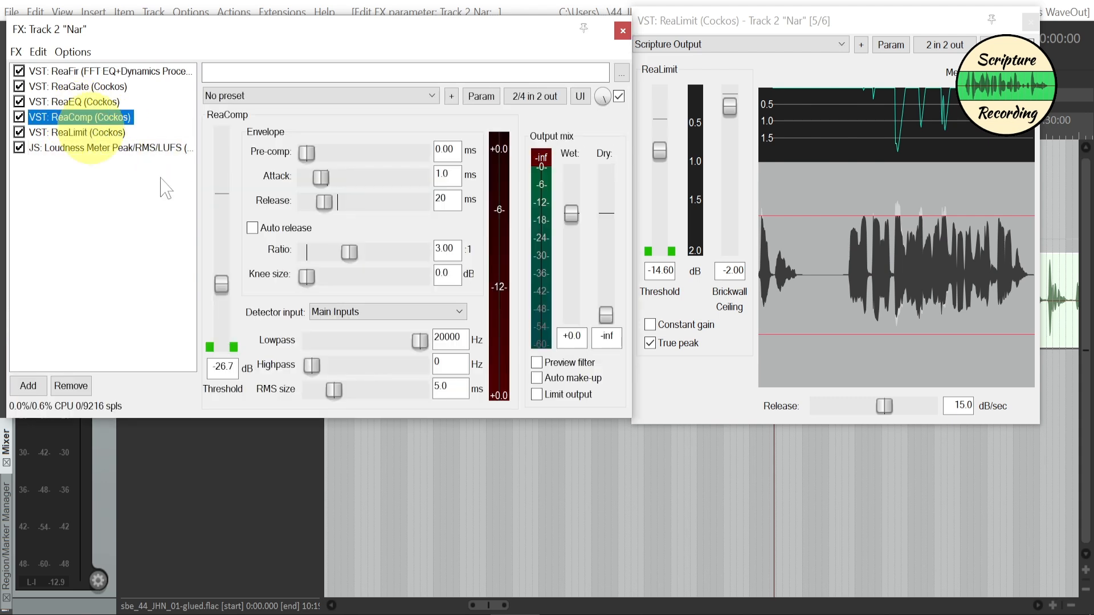
pyautogui.click(874, 459)
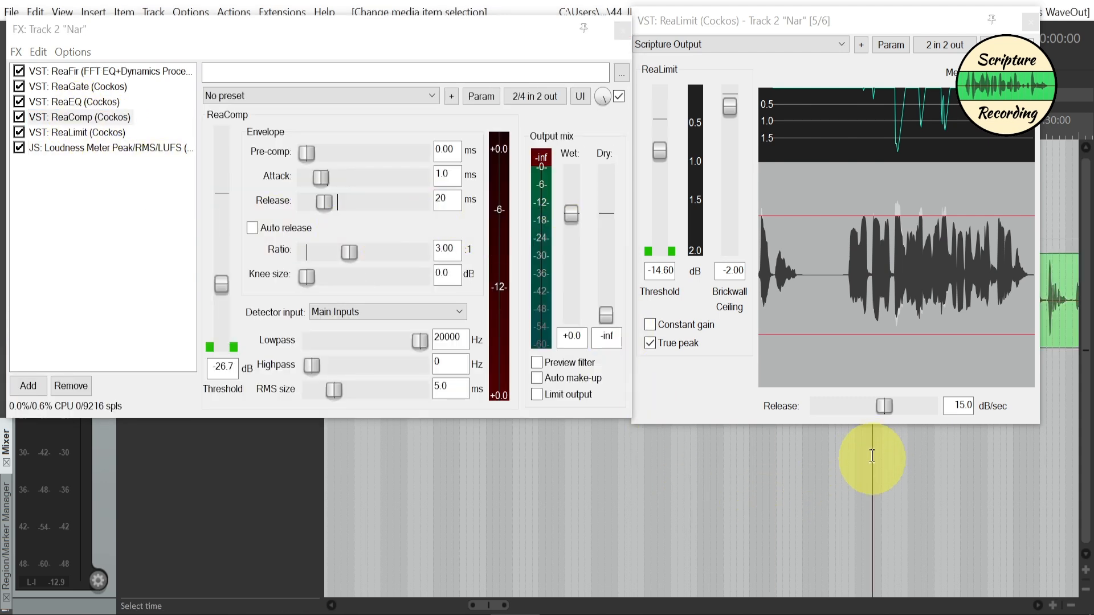
pyautogui.press('space')
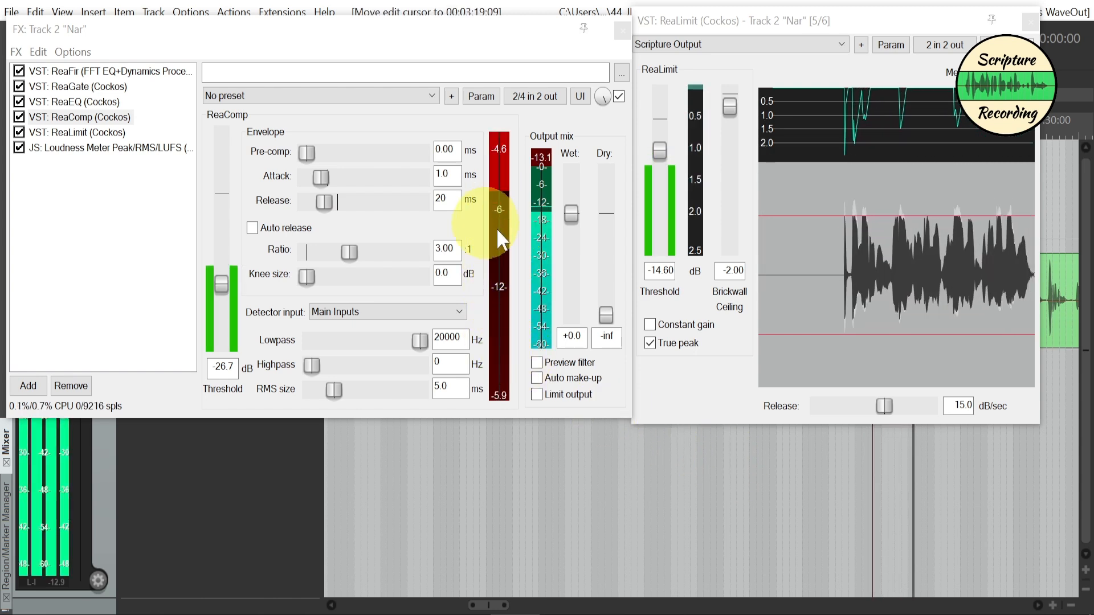
pyautogui.press('space')
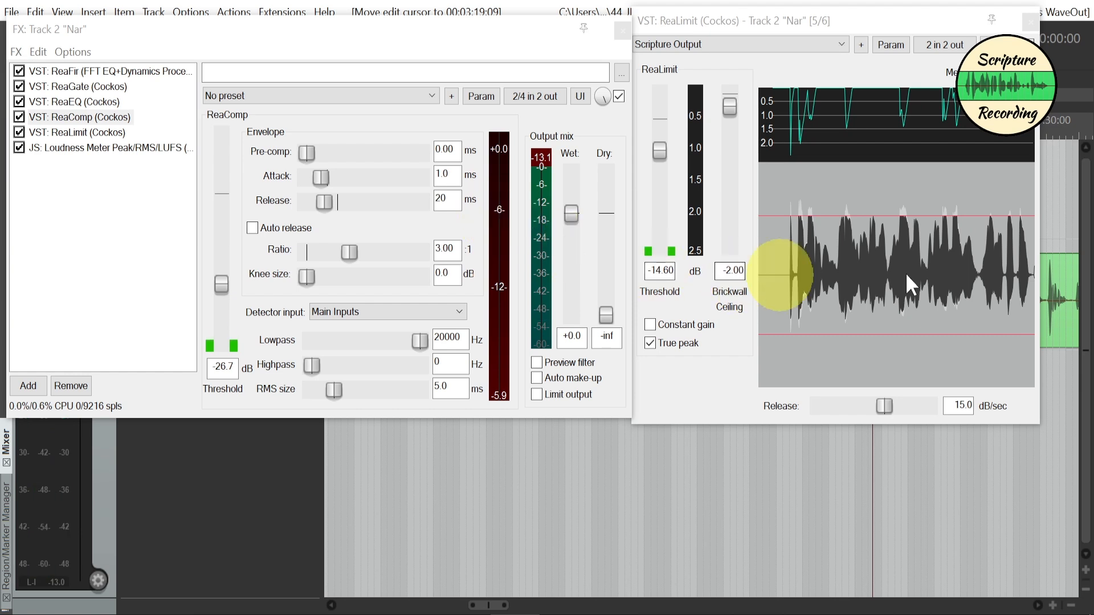
# Return to the Loudness Meter in the Nar FX chain and close the floating ReaLimit window.
pyautogui.click(96, 135)
pyautogui.click(97, 149)
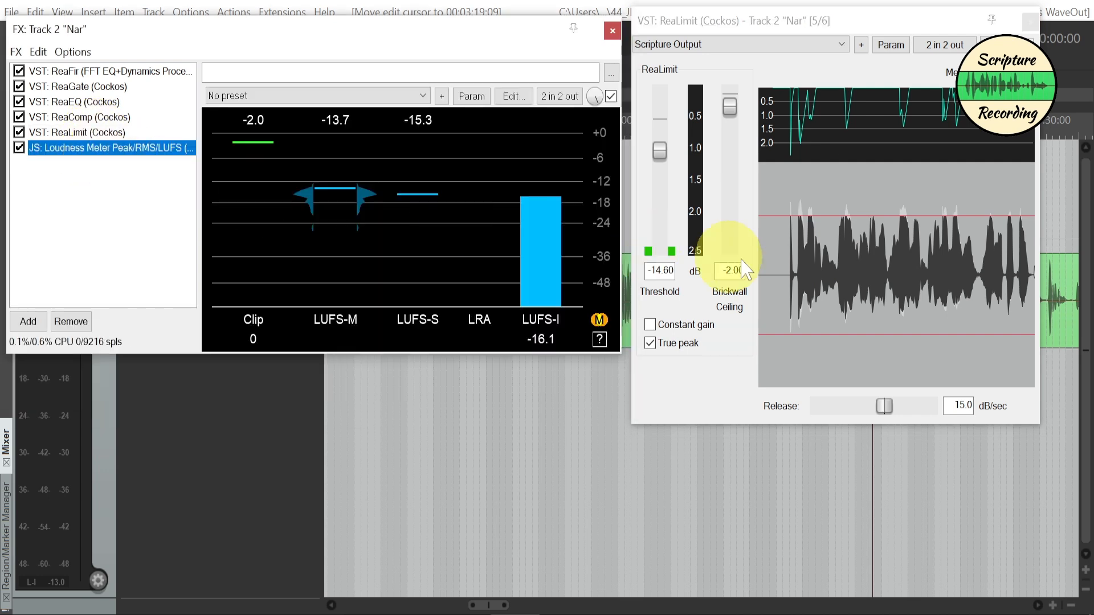
pyautogui.click(850, 350)
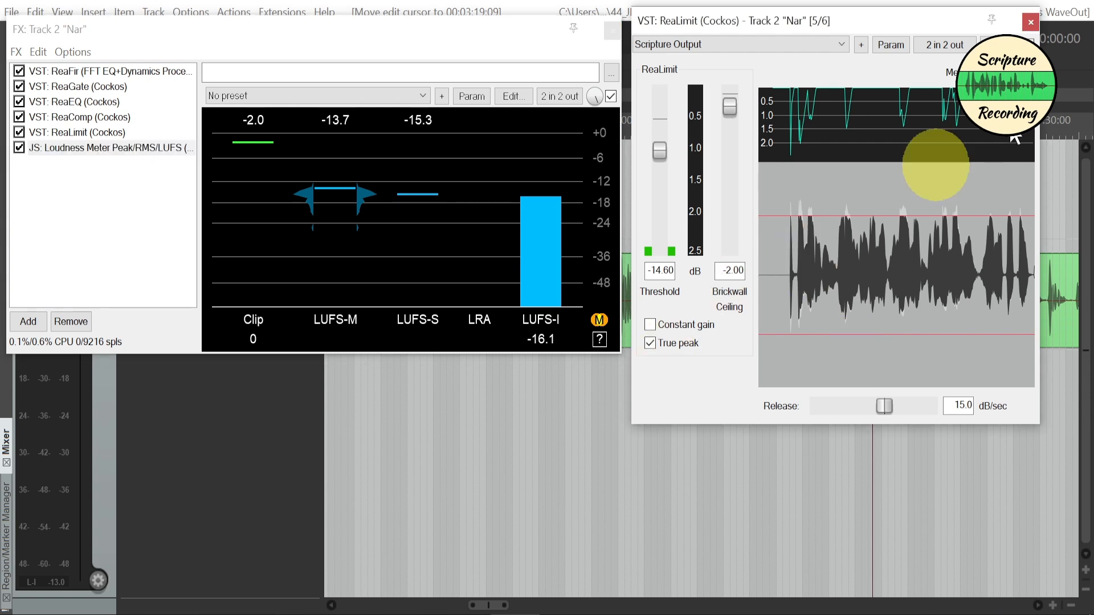
pyautogui.click(1031, 23)
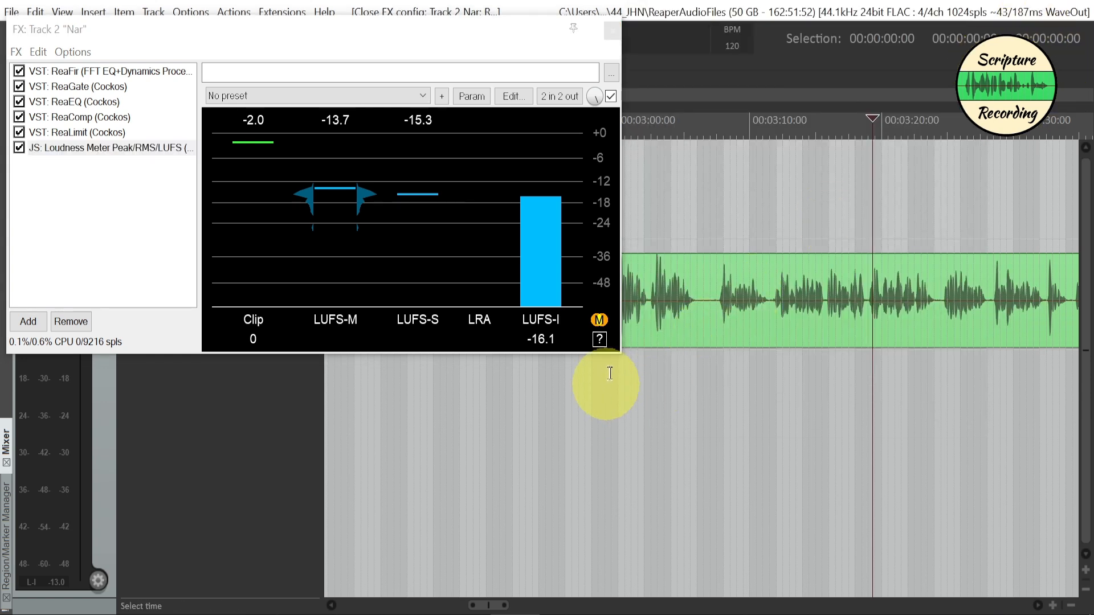
# Show the Loudness Meter's parameters and enlarge the FX window to fit the full list with the meter display.
pyautogui.moveTo(620, 356); pyautogui.dragTo(903, 355)
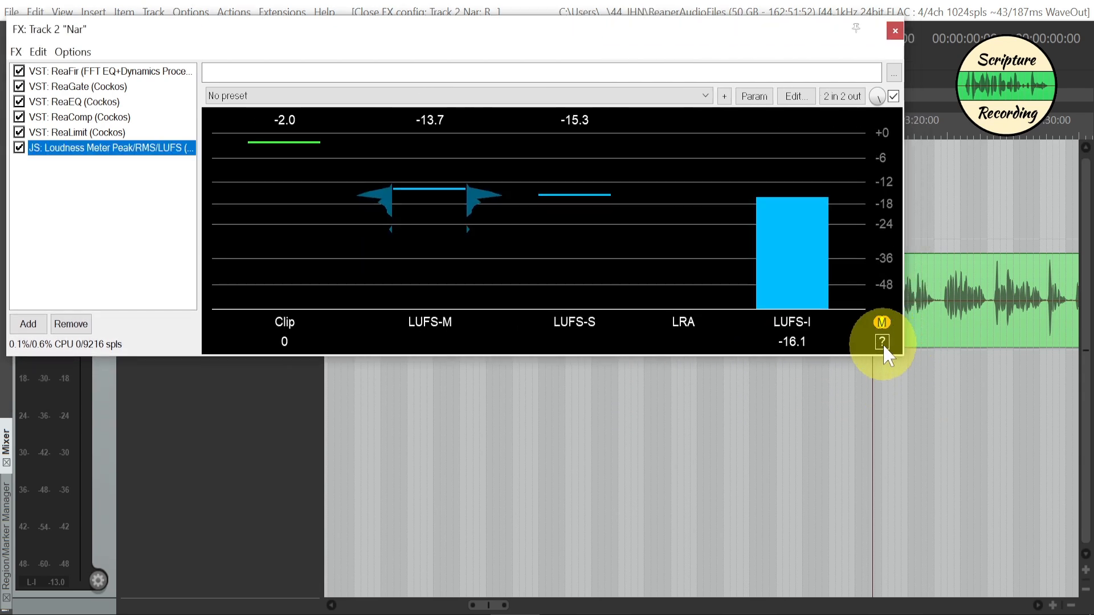
pyautogui.click(883, 342)
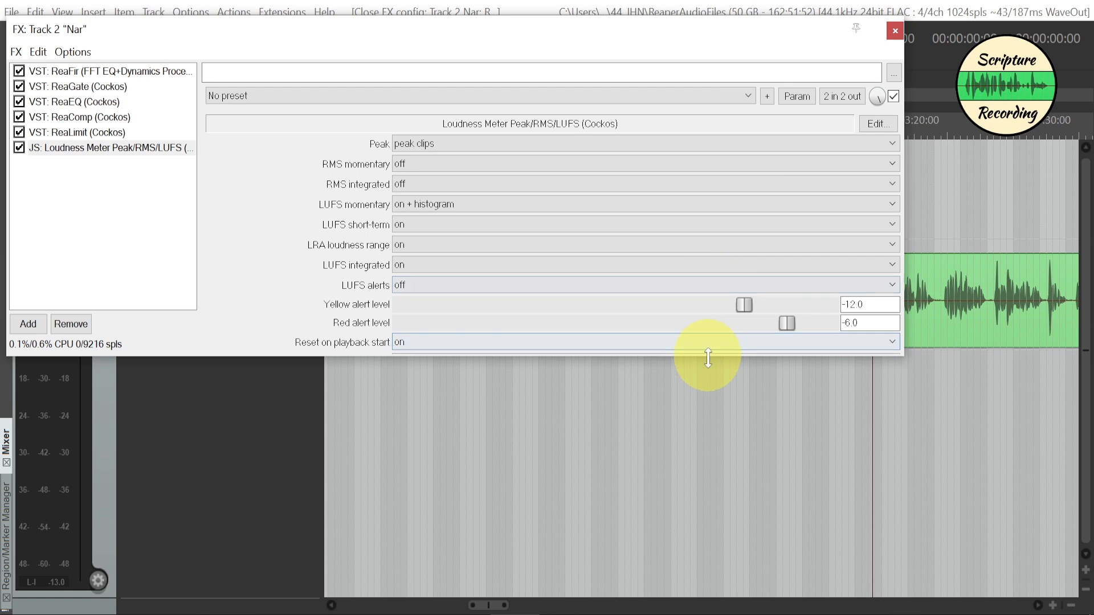
pyautogui.moveTo(710, 362); pyautogui.dragTo(717, 583)
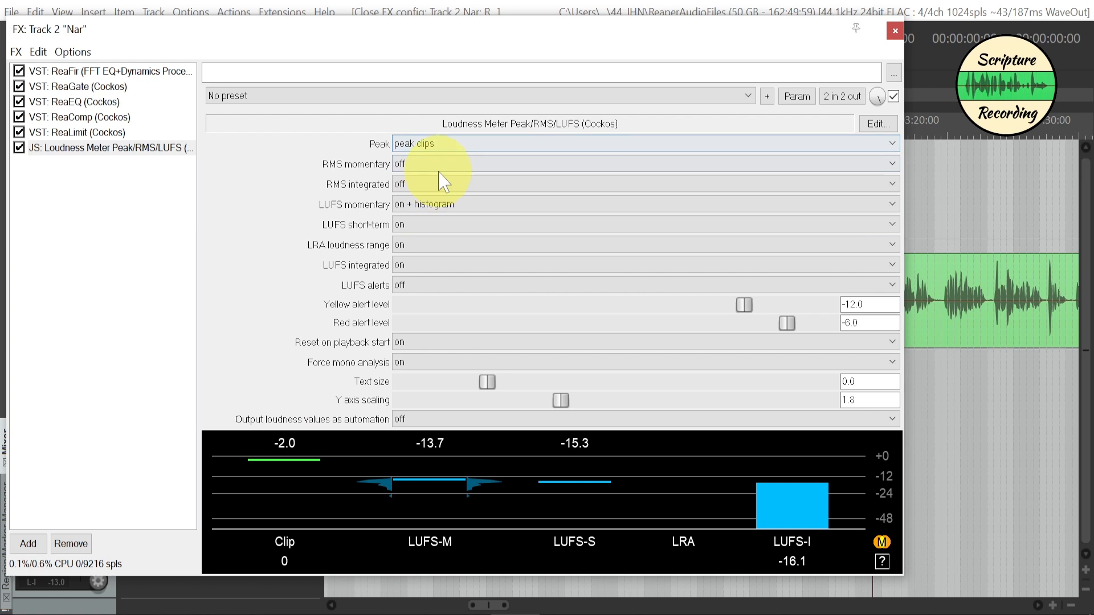
# Try turning the Loudness Meter's Peak display off, set it to true peak, and move the FX window higher.
pyautogui.click(459, 145)
pyautogui.click(462, 152)
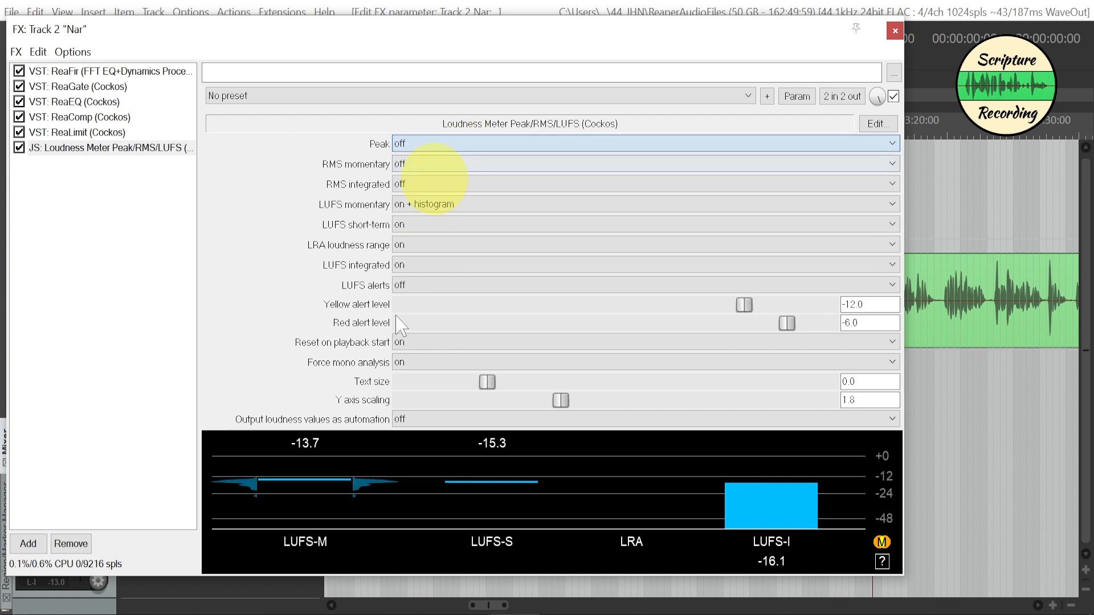
pyautogui.click(488, 150)
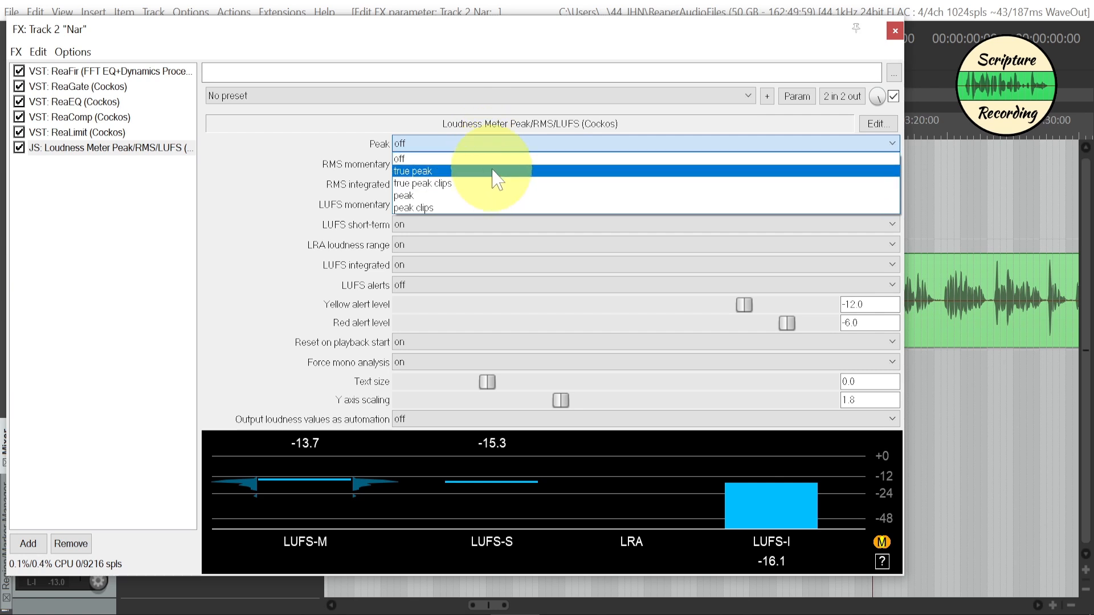
pyautogui.click(497, 171)
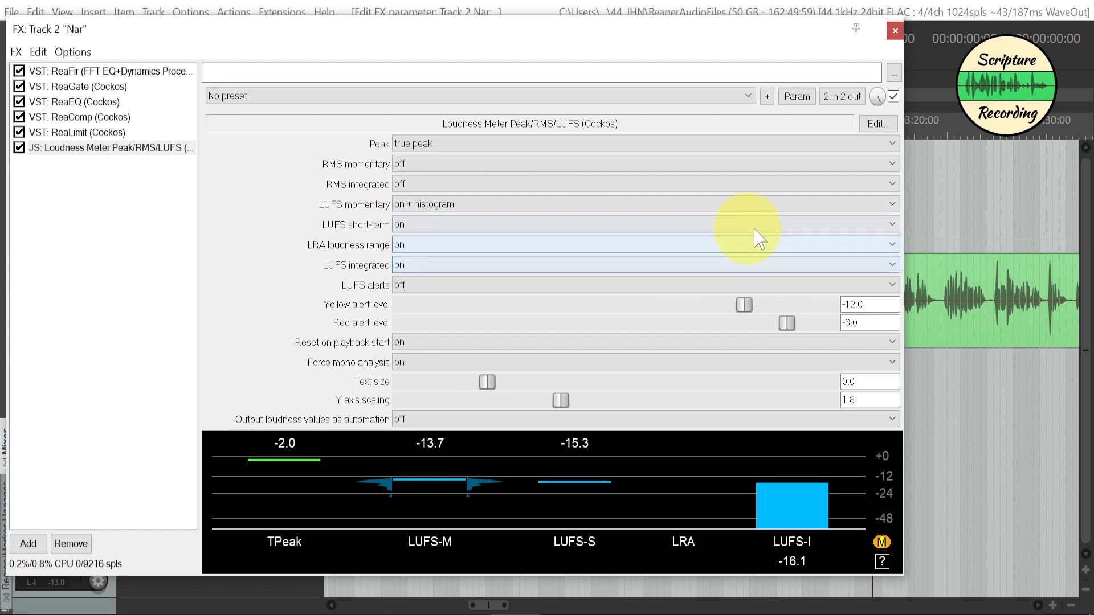
pyautogui.moveTo(777, 33); pyautogui.dragTo(775, 8)
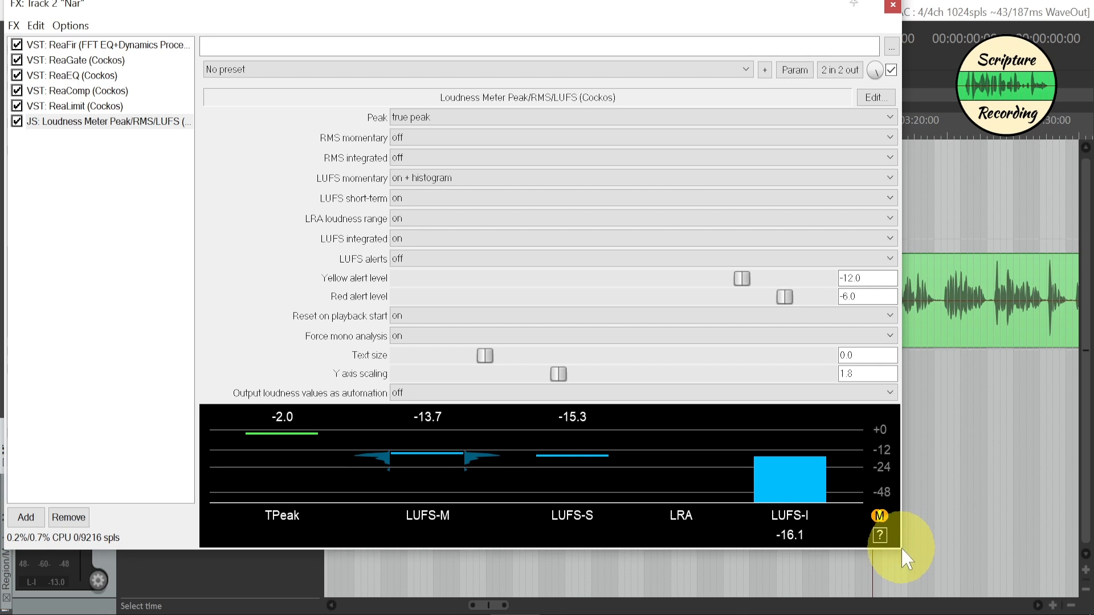
# Enlarge the FX window and set the Loudness Meter's LUFS alerts to yellow + red, with levels of -16.0 yellow and -14.0 red.
pyautogui.moveTo(900, 551); pyautogui.dragTo(951, 594)
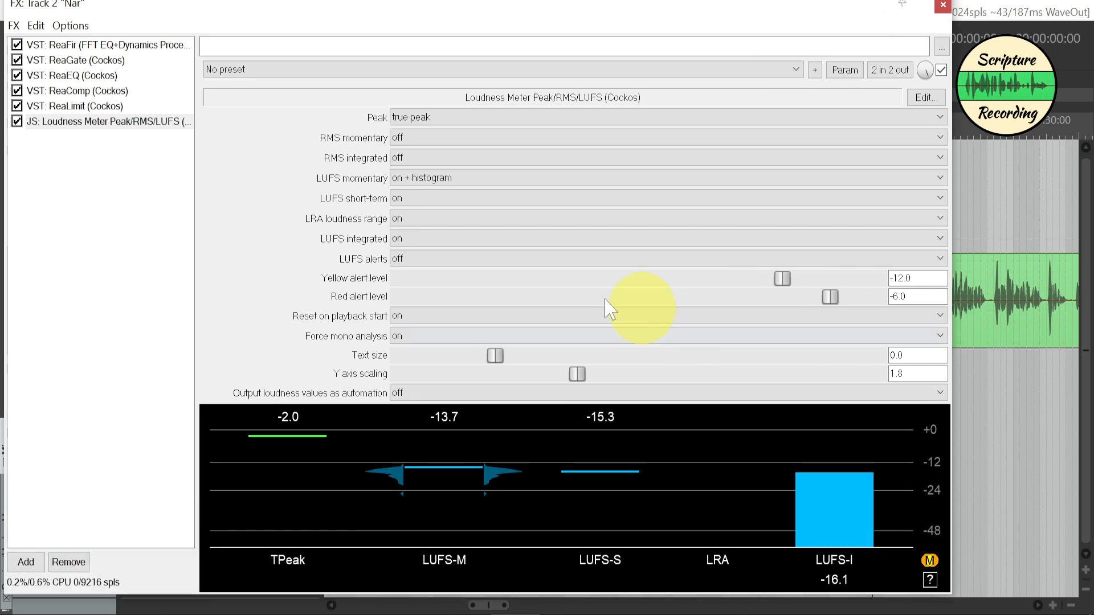
pyautogui.click(418, 260)
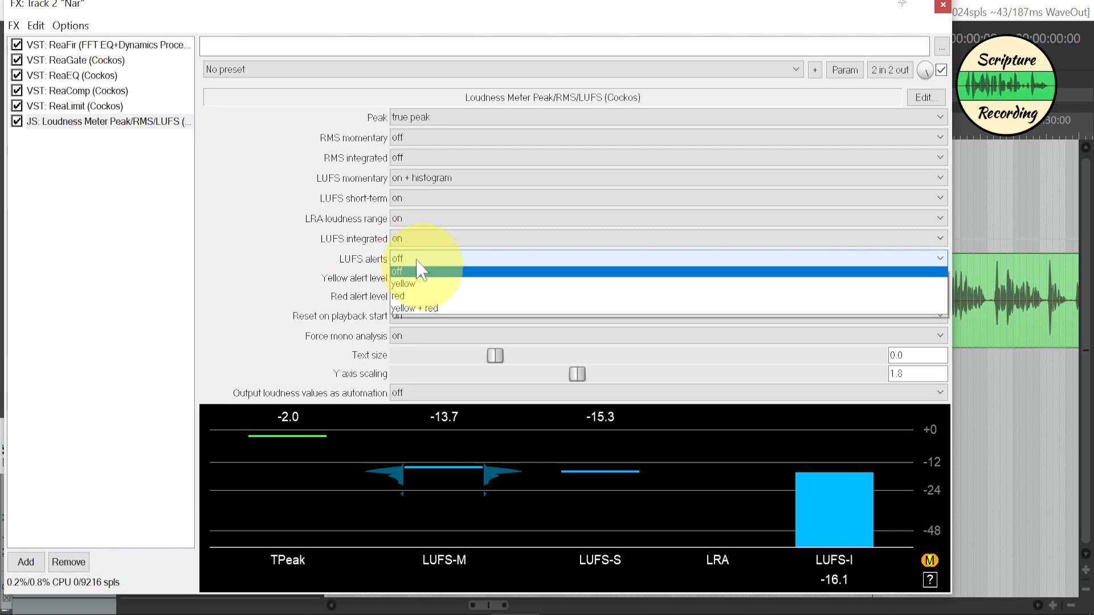
pyautogui.click(444, 313)
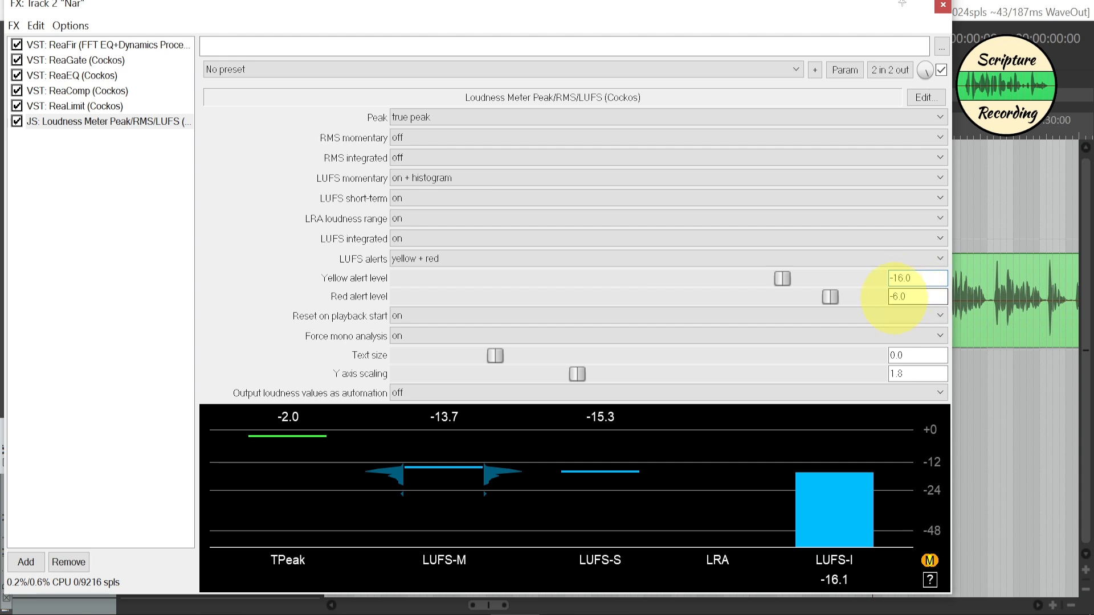
pyautogui.click(899, 296)
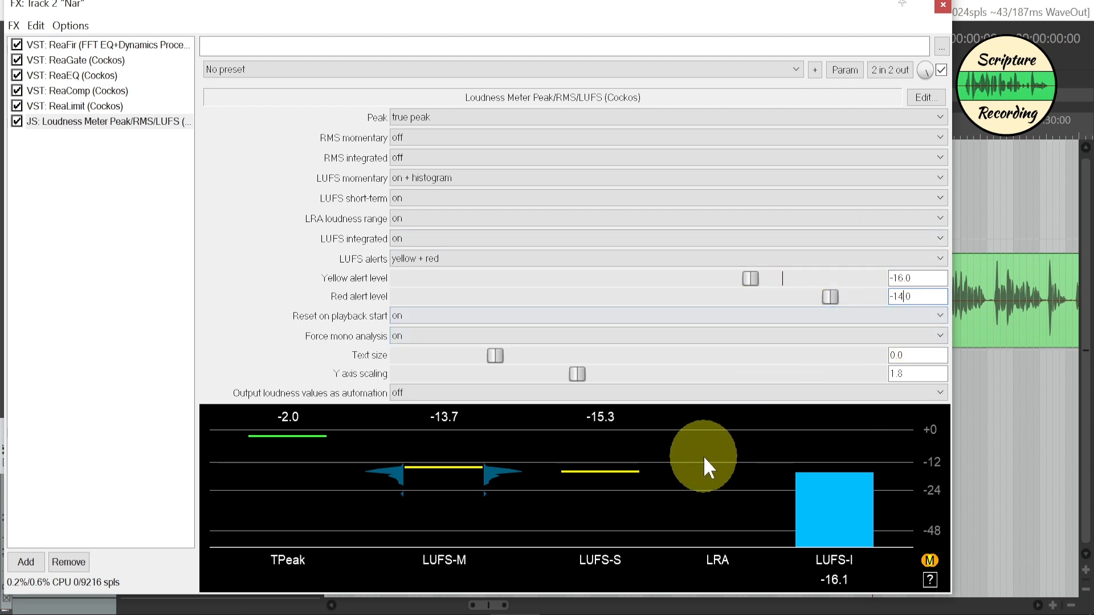
pyautogui.click(984, 351)
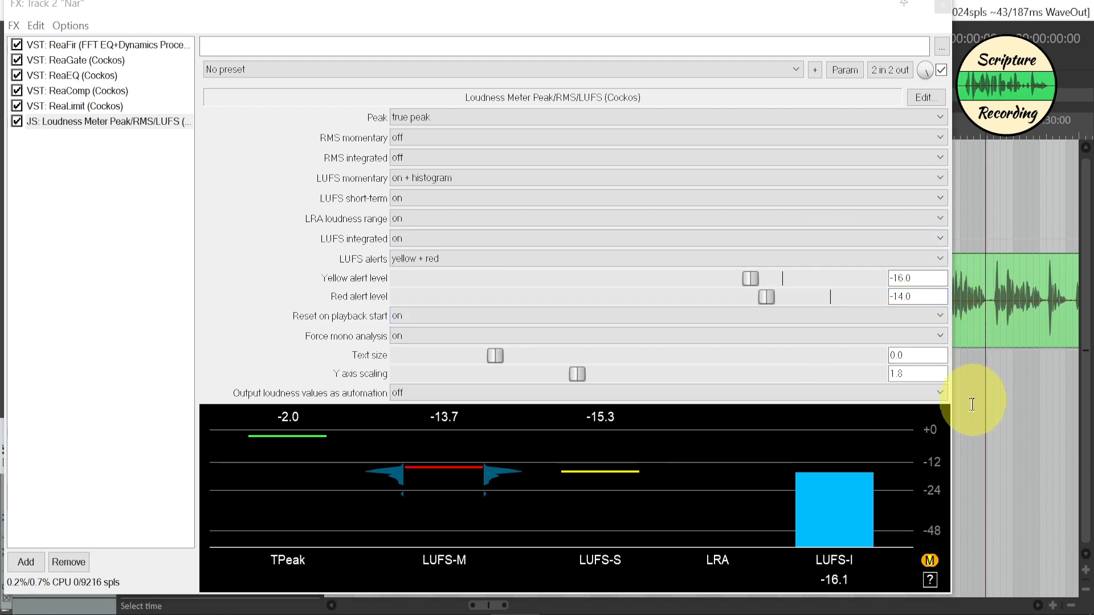
# Play the narration, change the yellow alert level to -16.5, and replay to check the LUFS-I alert colour.
pyautogui.press('space')
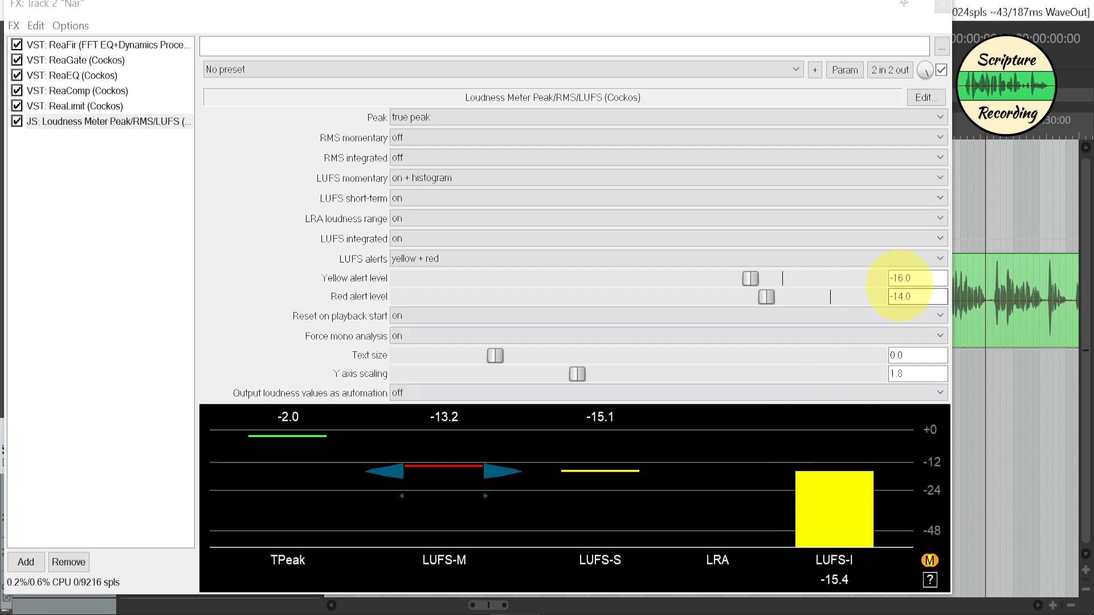
pyautogui.click(904, 278)
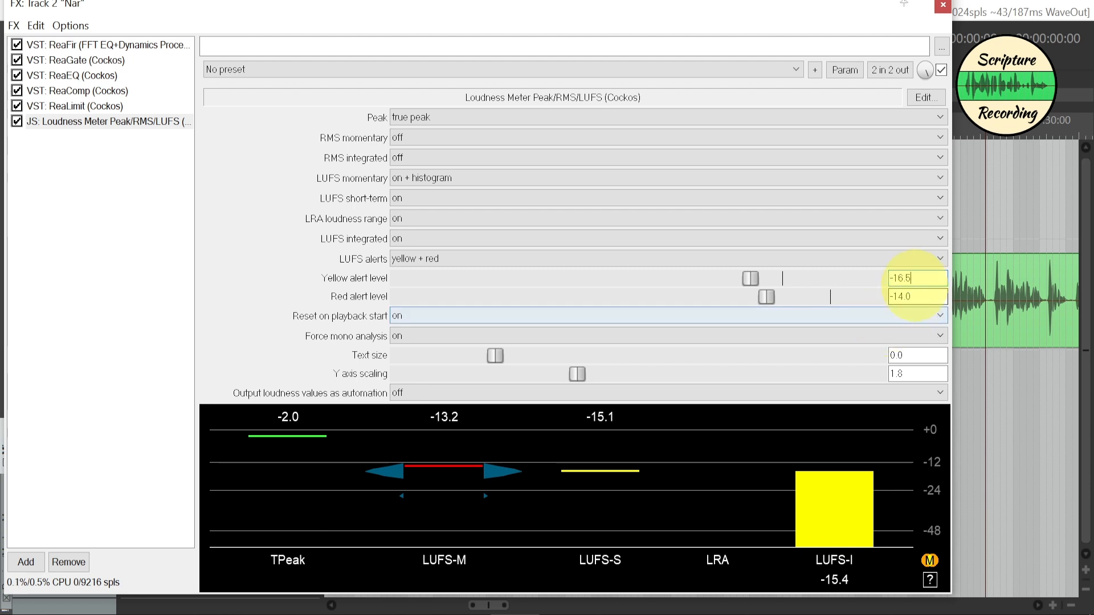
pyautogui.click(983, 427)
pyautogui.press('space')
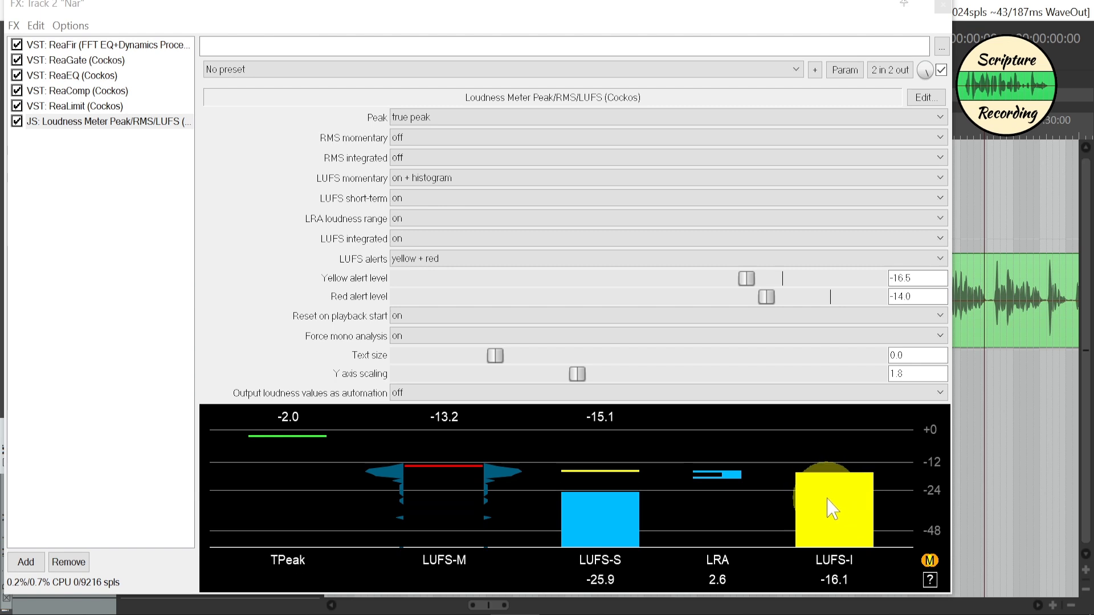
# Hide the Loudness Meter's parameters, reposition the FX window, and float the meter in its own window alongside ReaLimit.
pyautogui.click(931, 580)
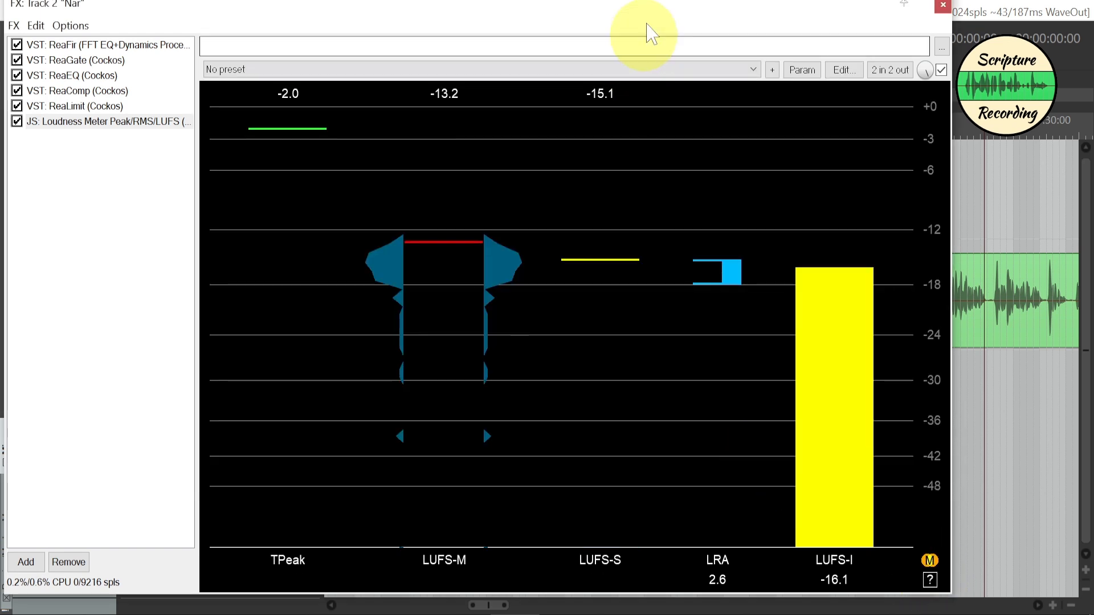
pyautogui.moveTo(646, 9); pyautogui.dragTo(570, 3)
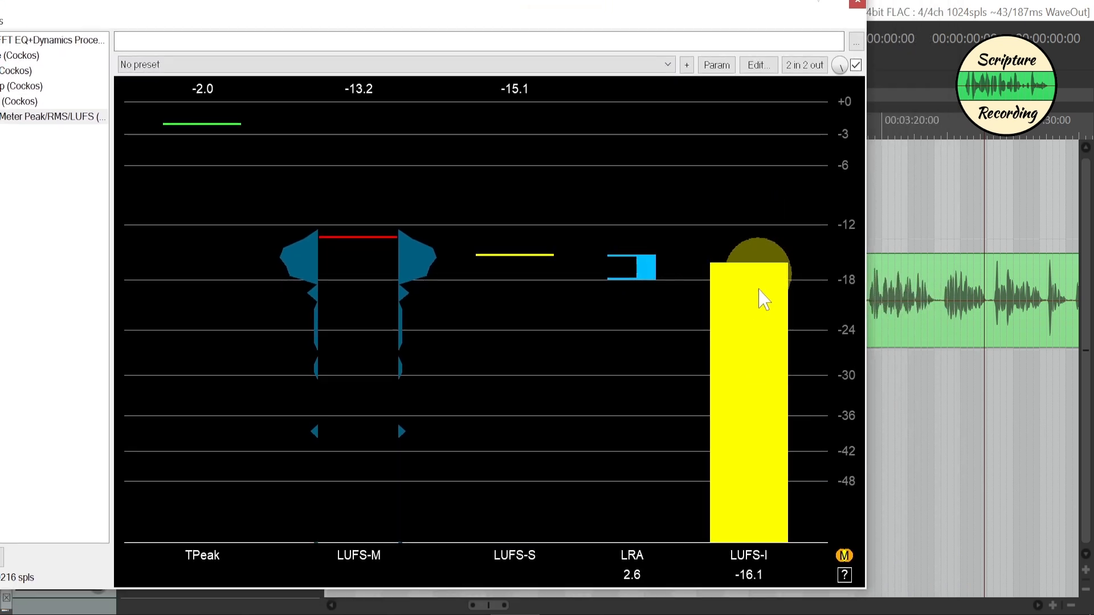
pyautogui.moveTo(372, 6); pyautogui.dragTo(503, 21)
pyautogui.doubleClick(145, 137)
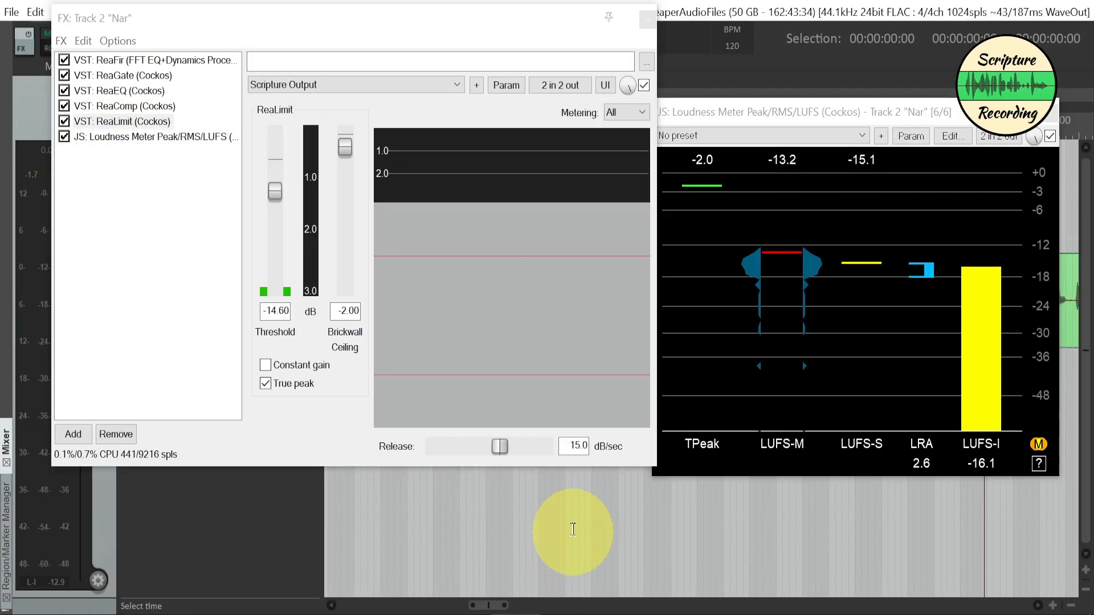
# During playback, try lowering ReaLimit's threshold to -31.10 and -38.60 dB, resetting the Loudness Meter after each change.
pyautogui.press('space')
pyautogui.moveTo(274, 190); pyautogui.dragTo(279, 227)
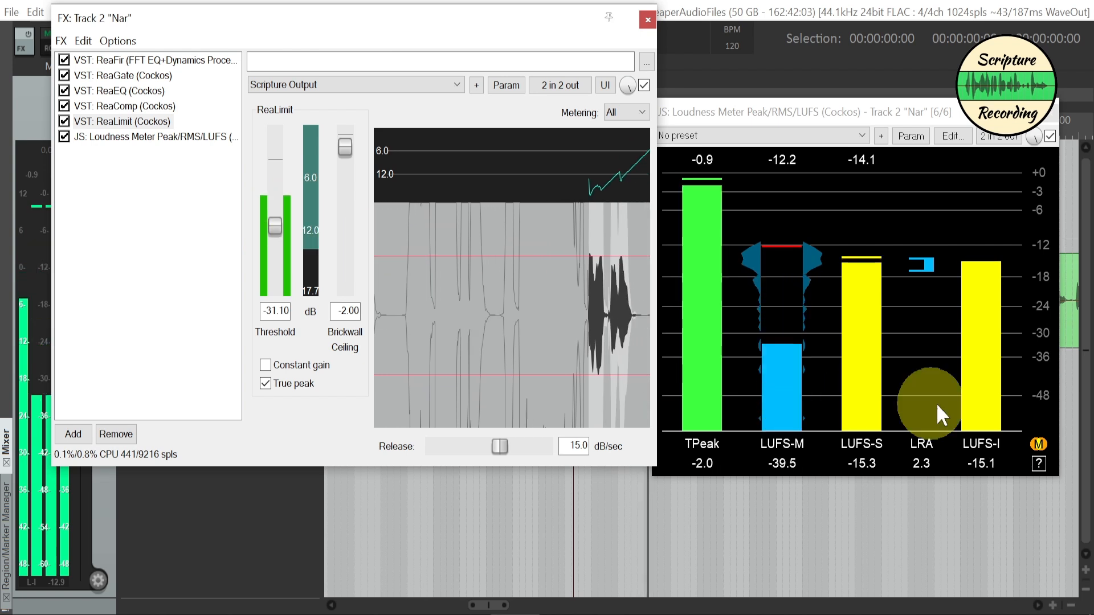
pyautogui.click(992, 395)
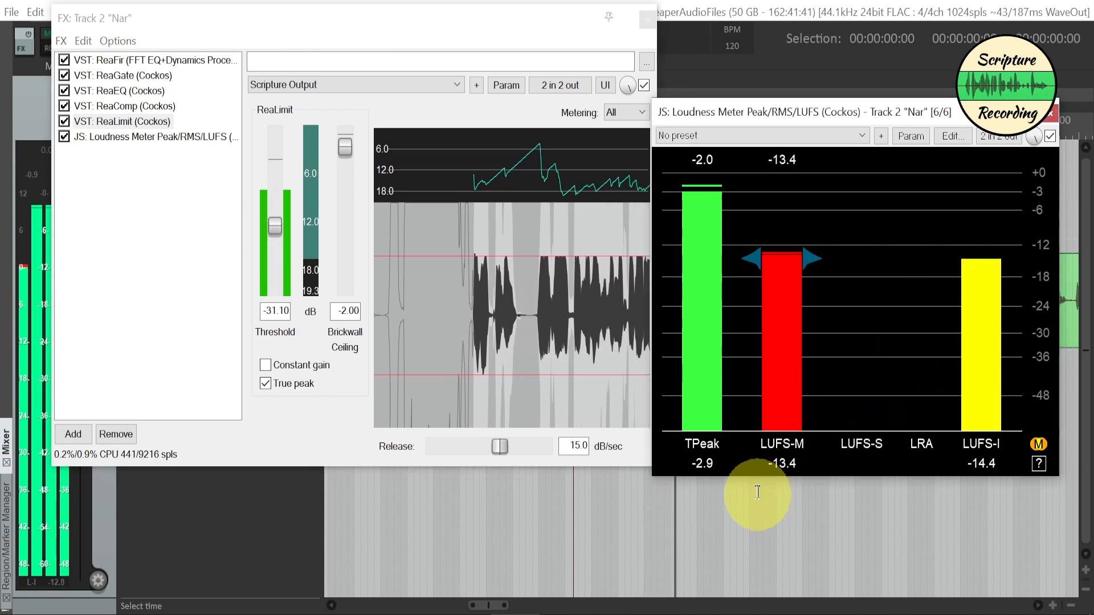
pyautogui.moveTo(275, 229); pyautogui.dragTo(277, 249)
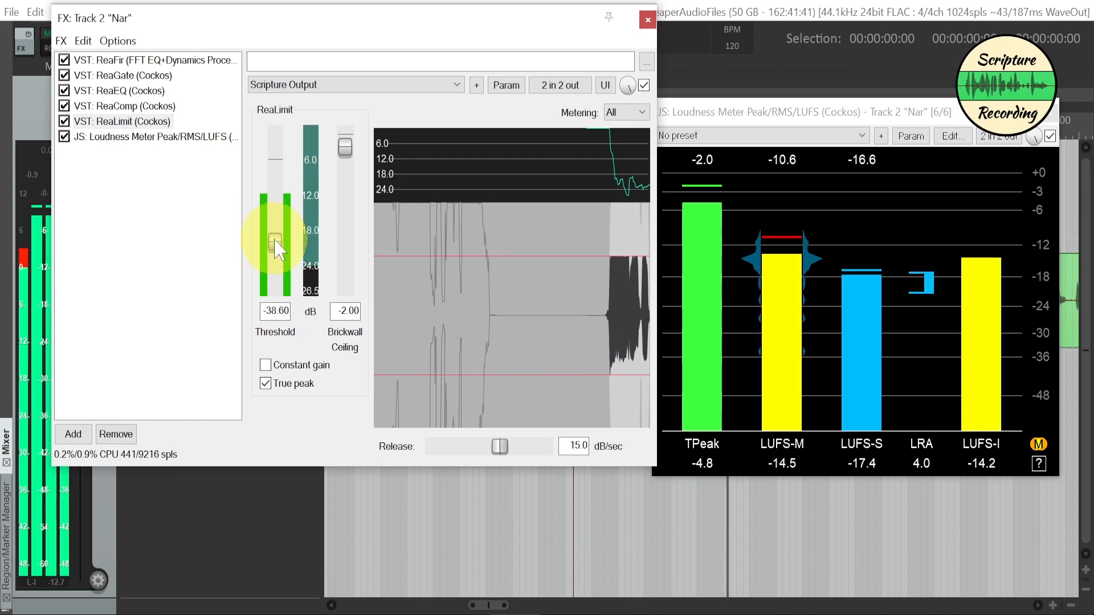
pyautogui.click(935, 379)
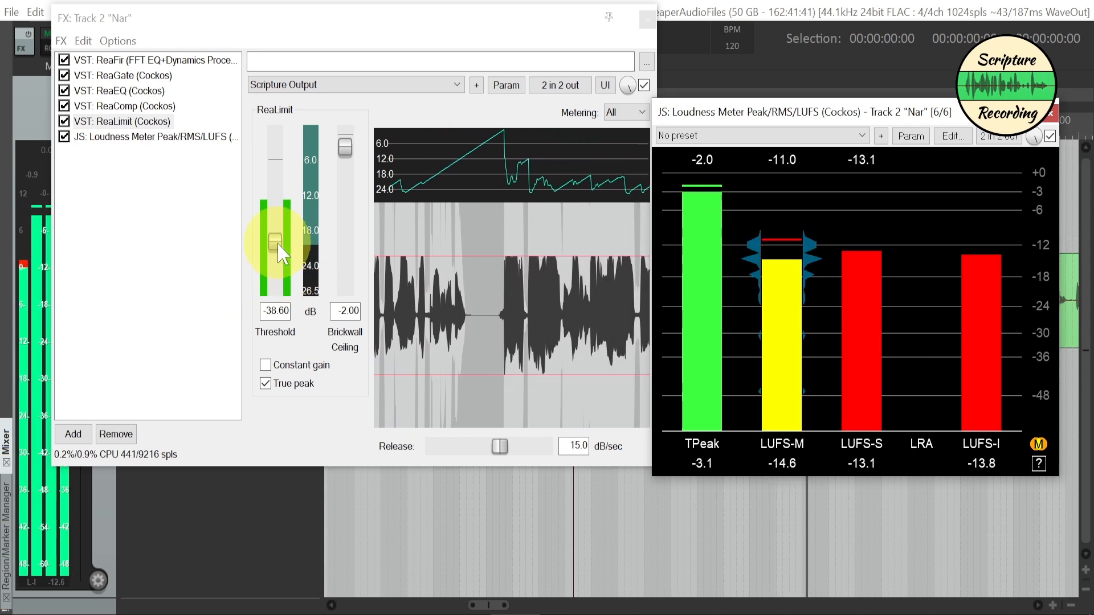
pyautogui.press('space')
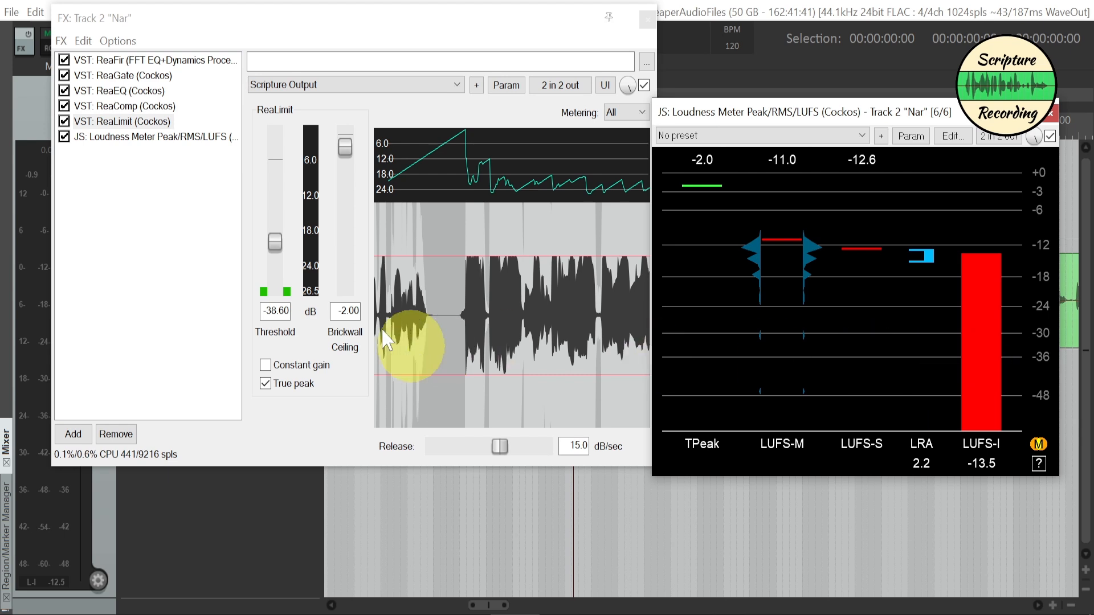
# Raise ReaLimit's threshold to -14.50 dB, reset the Loudness Meter, and play the narration to check its LUFS-I reading.
pyautogui.moveTo(277, 250); pyautogui.dragTo(274, 197)
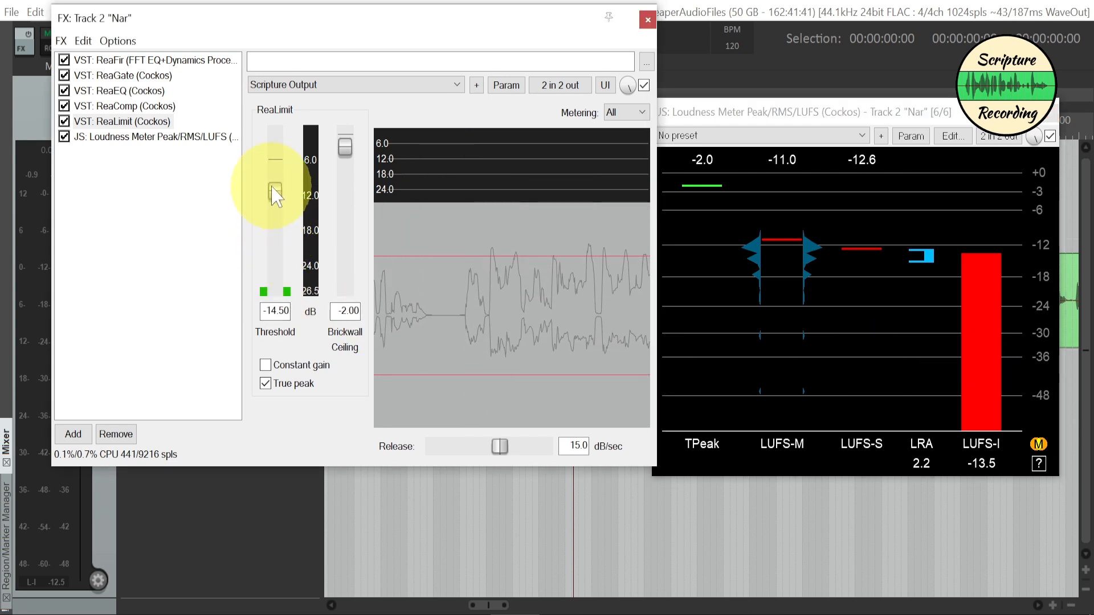
pyautogui.click(965, 384)
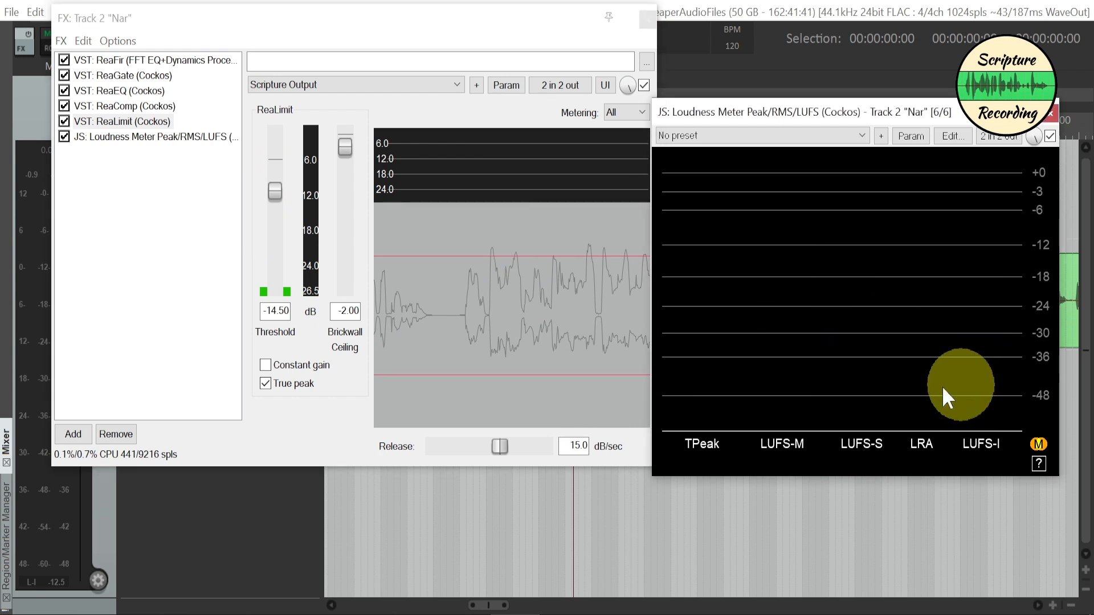
pyautogui.press('space')
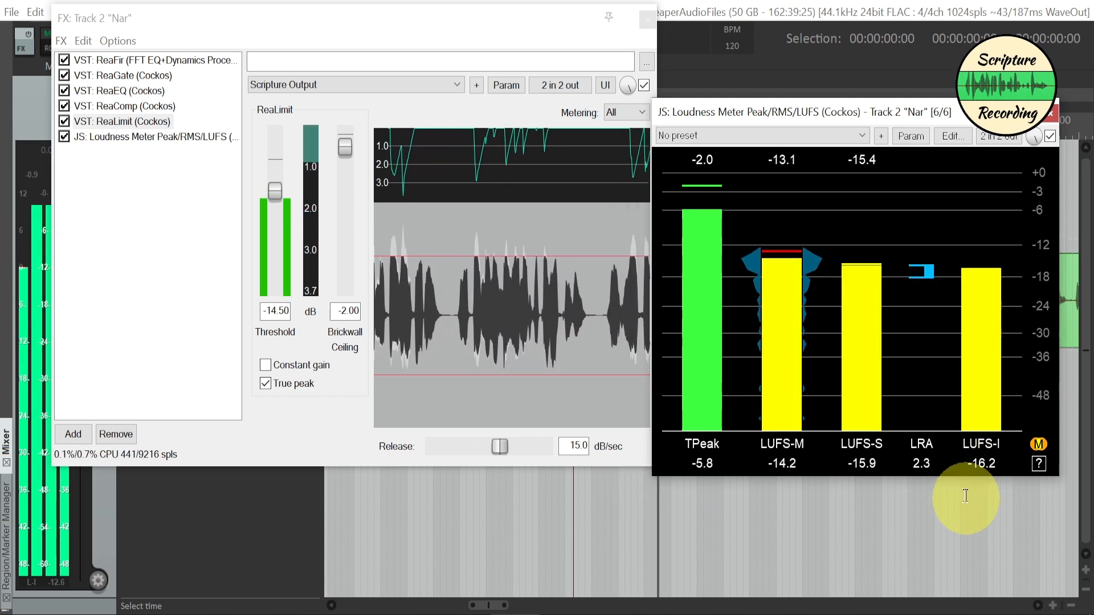
pyautogui.press('space')
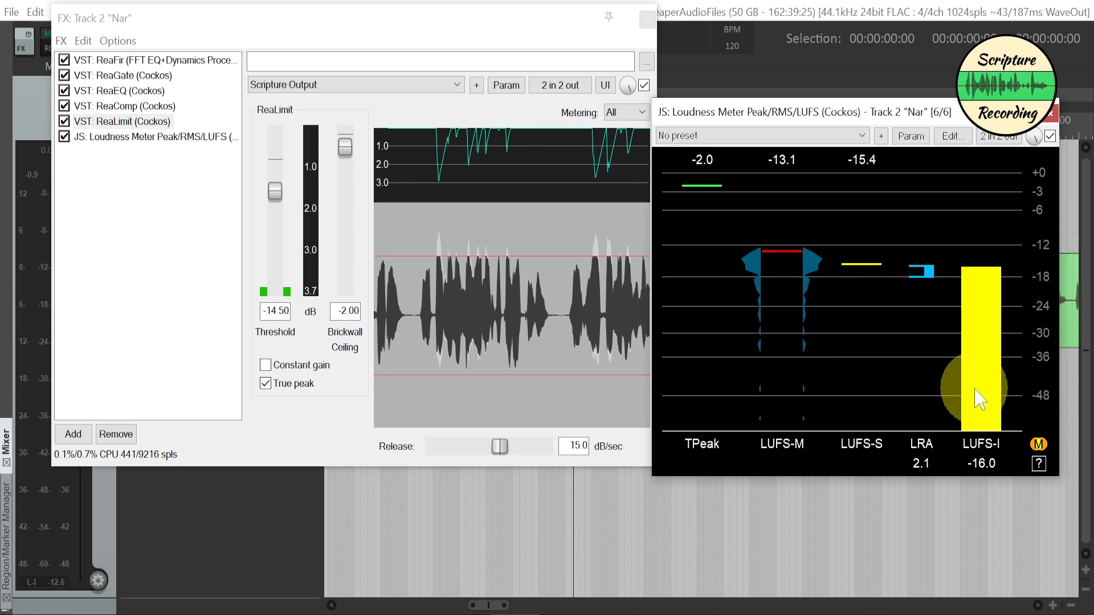
# Set the Loudness Meter's yellow alert level to -16.5 and red alert level to -15.0, and play the narration with the meter display shown.
pyautogui.click(1039, 462)
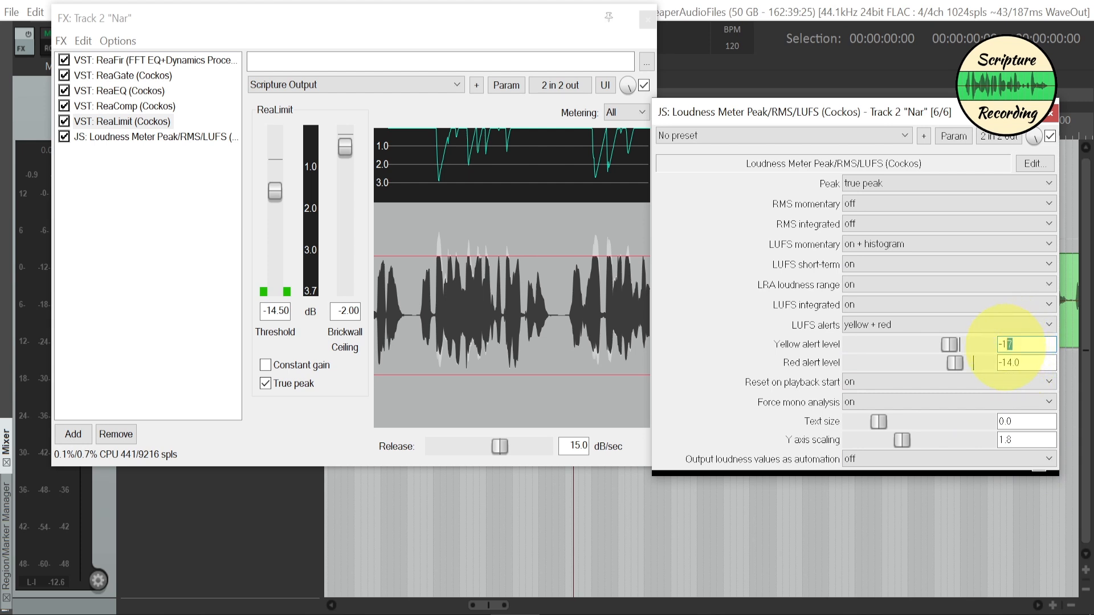
pyautogui.write('.5')
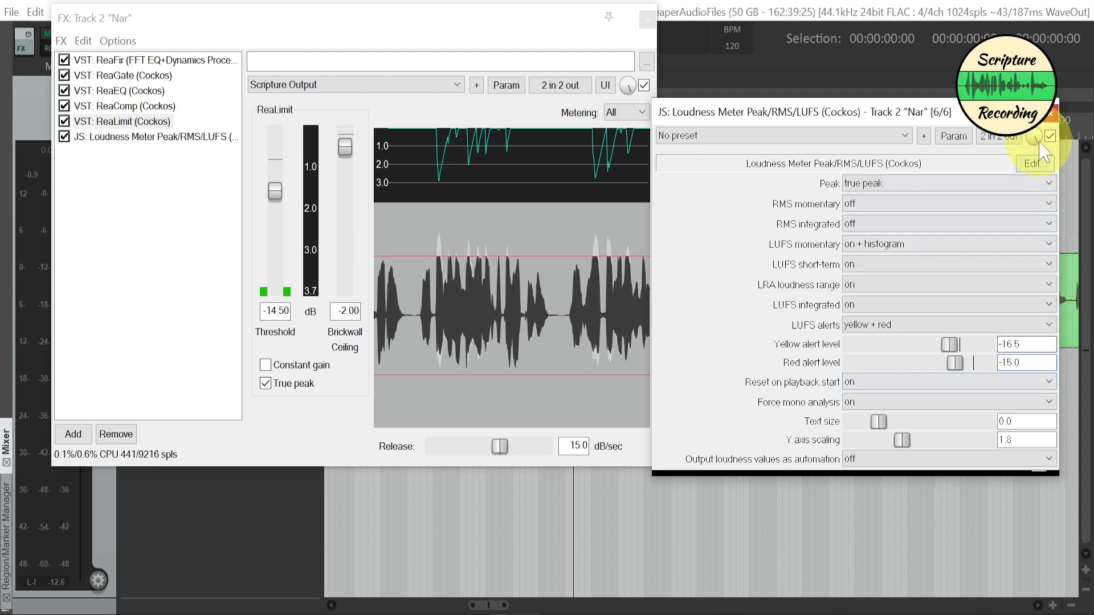
pyautogui.press('space')
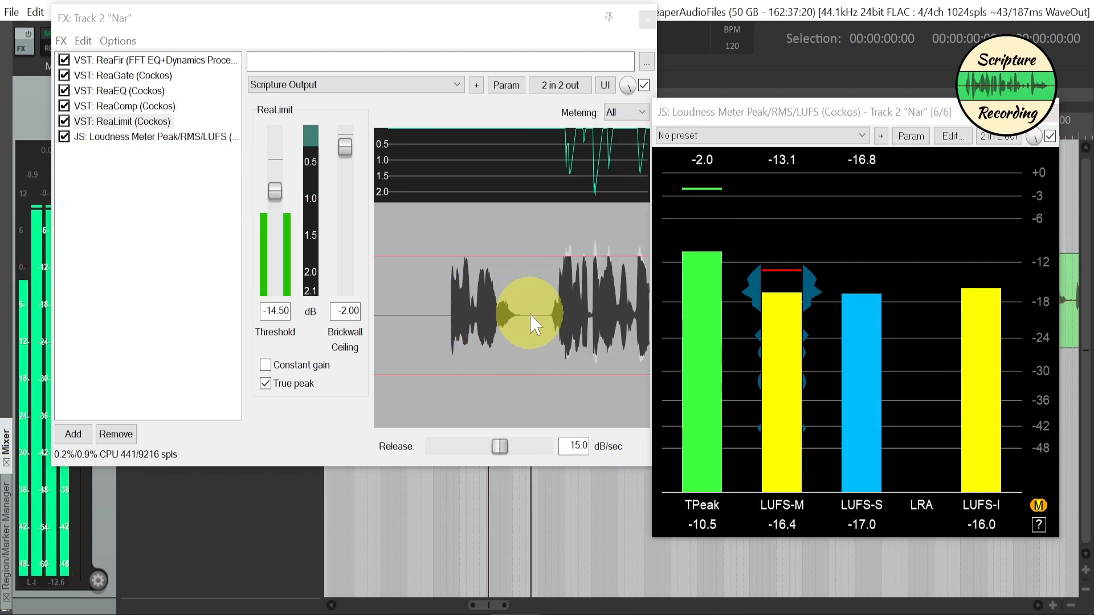
pyautogui.press('space')
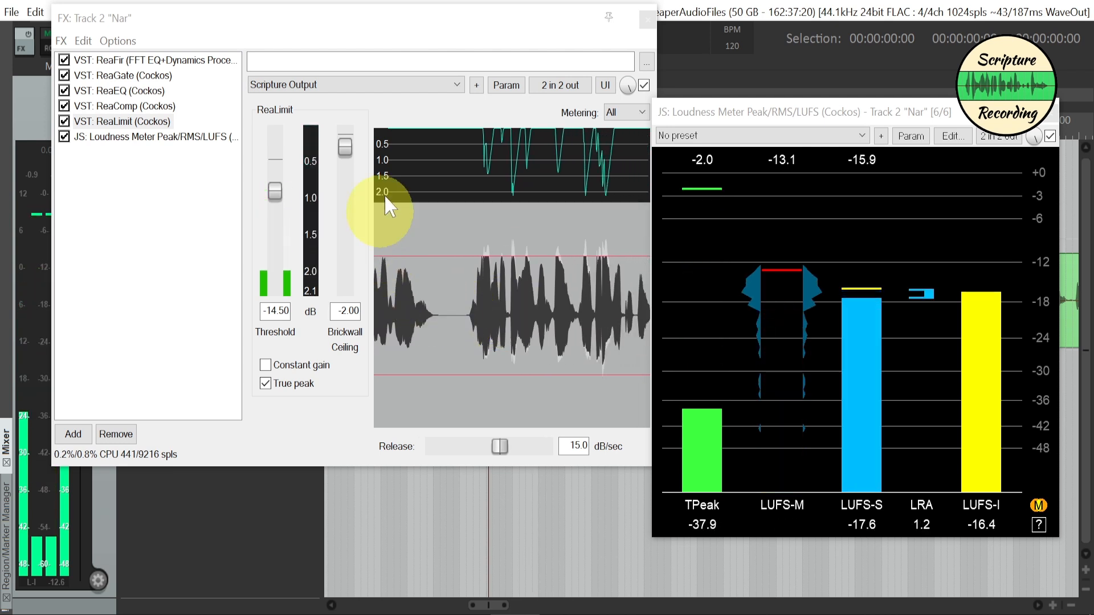